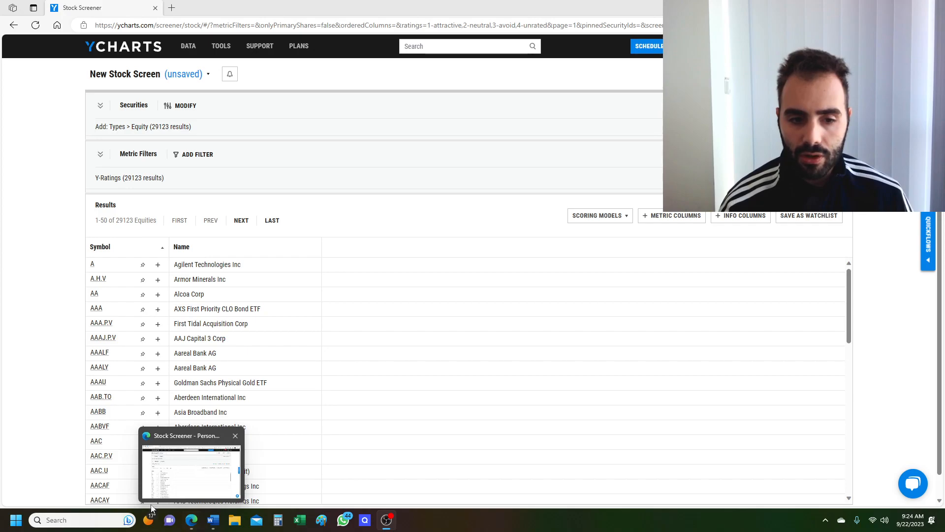
# Intersect the equity universe with the Toronto Stock Exchange list under Canada Exchanges.
pyautogui.click(189, 523)
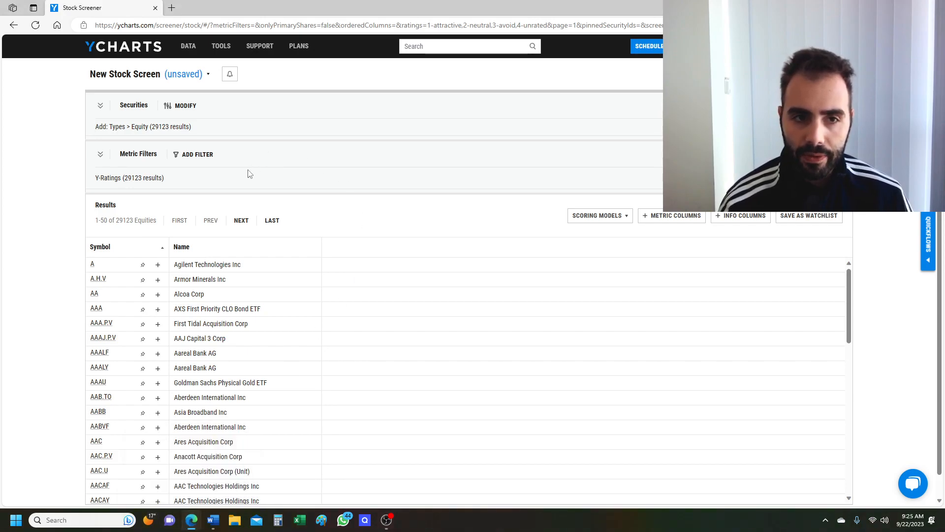
pyautogui.click(193, 110)
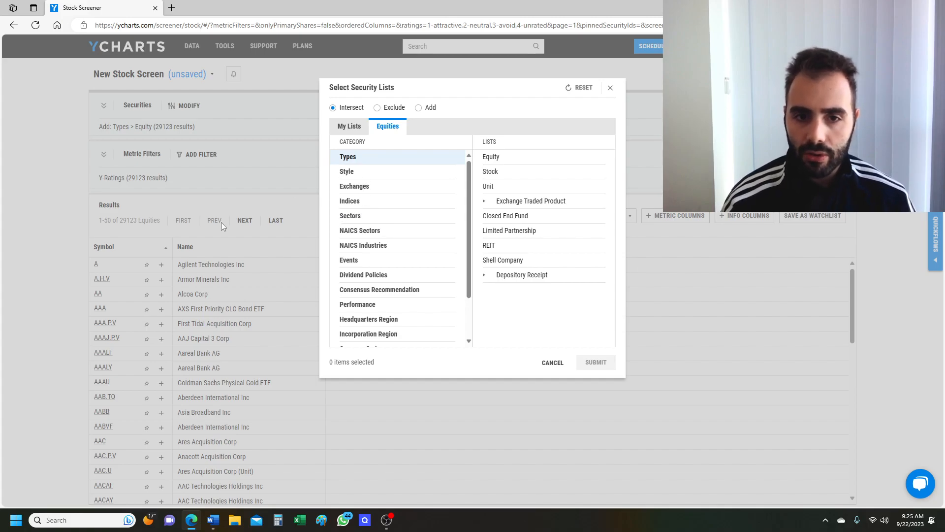
pyautogui.click(166, 123)
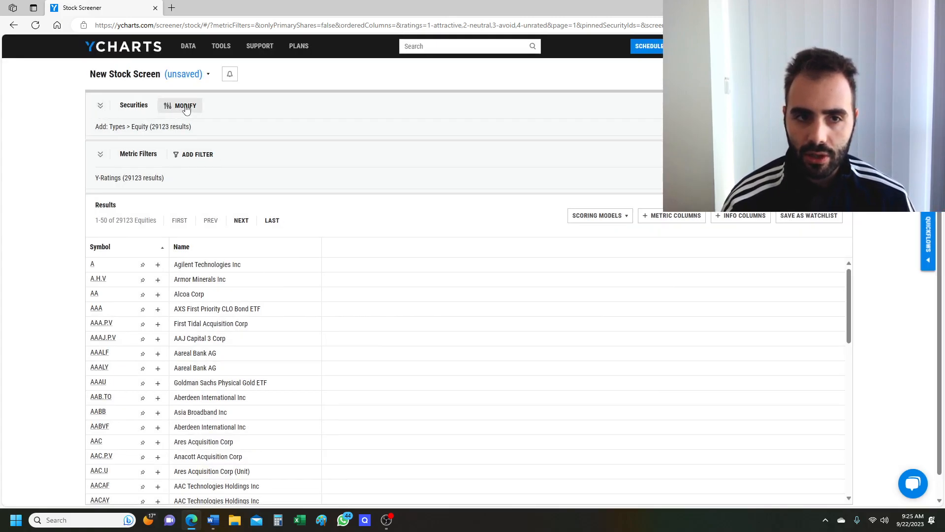
pyautogui.click(185, 108)
pyautogui.click(367, 188)
pyautogui.click(516, 157)
pyautogui.click(512, 215)
pyautogui.click(596, 362)
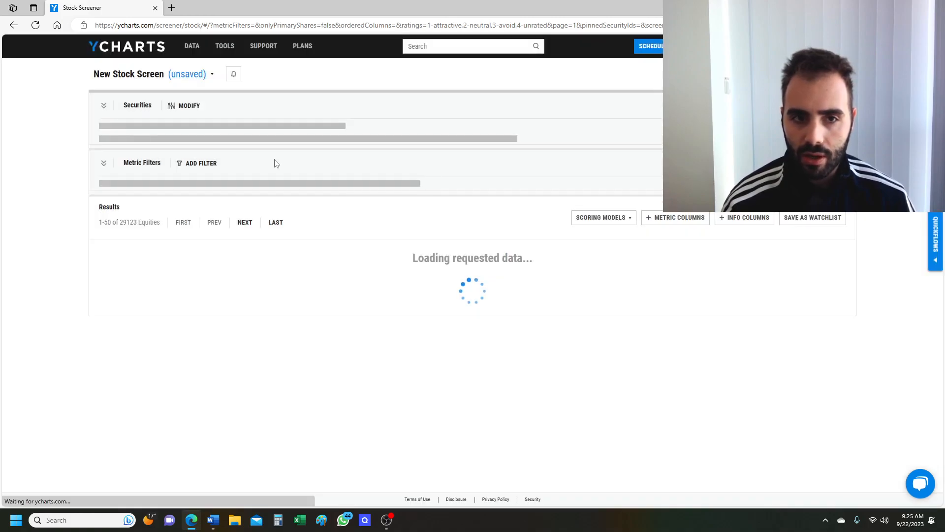
# Add all major US exchanges to the screen's security lists.
pyautogui.click(189, 106)
pyautogui.click(431, 109)
pyautogui.click(509, 161)
pyautogui.click(512, 160)
pyautogui.click(514, 172)
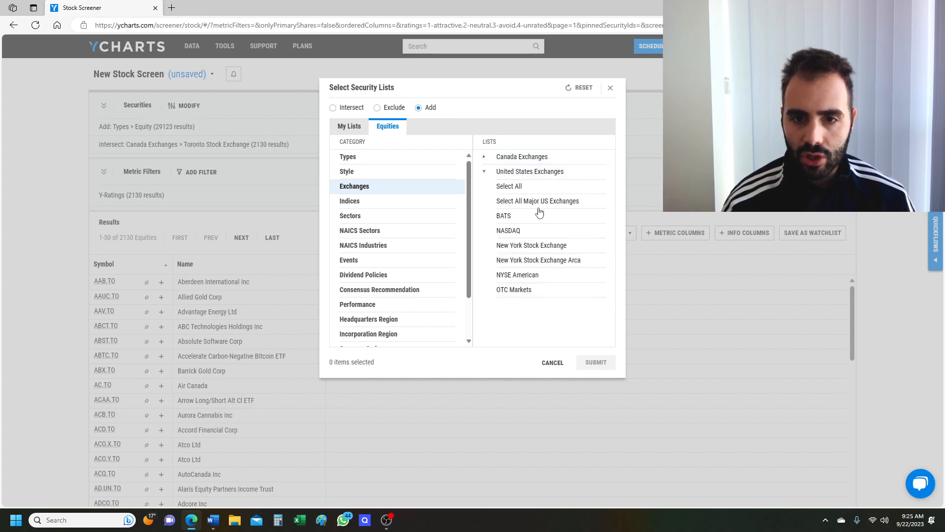
pyautogui.click(538, 202)
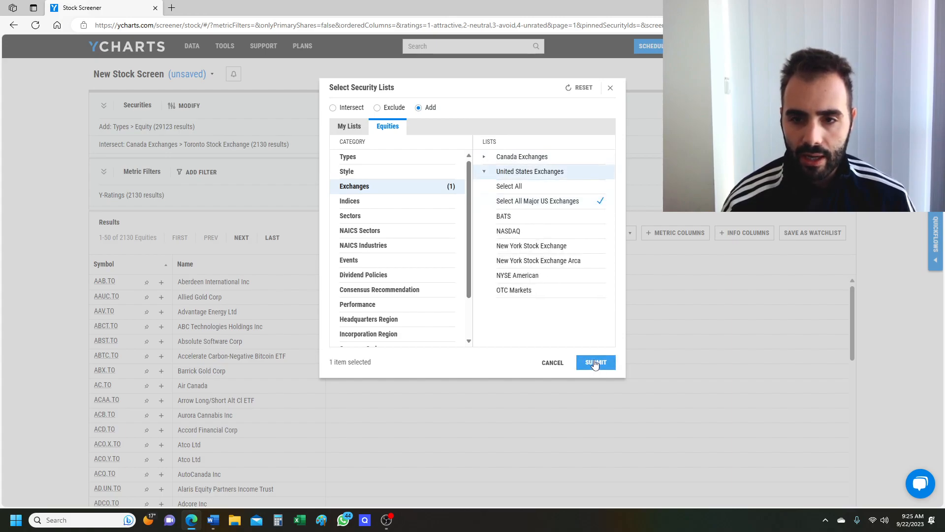
pyautogui.click(595, 363)
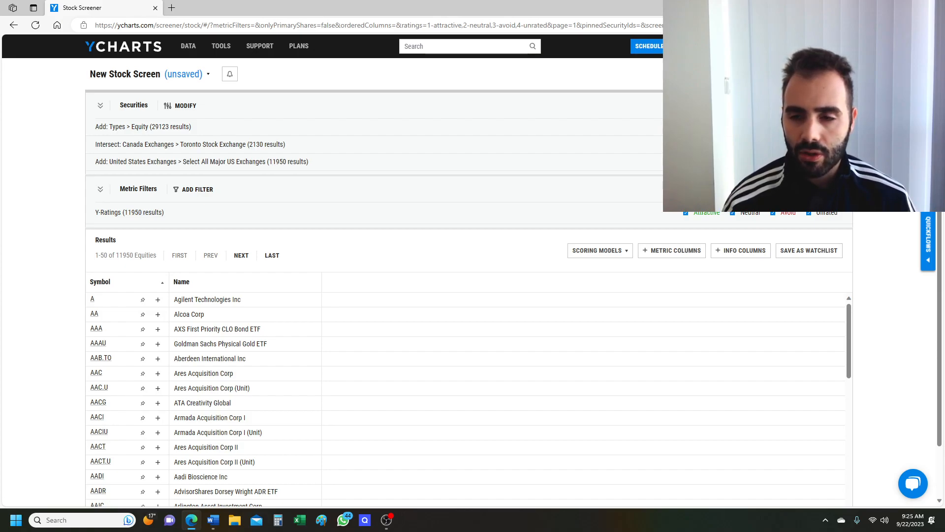
# Limit the screen to primary shares only.
pyautogui.click(782, 106)
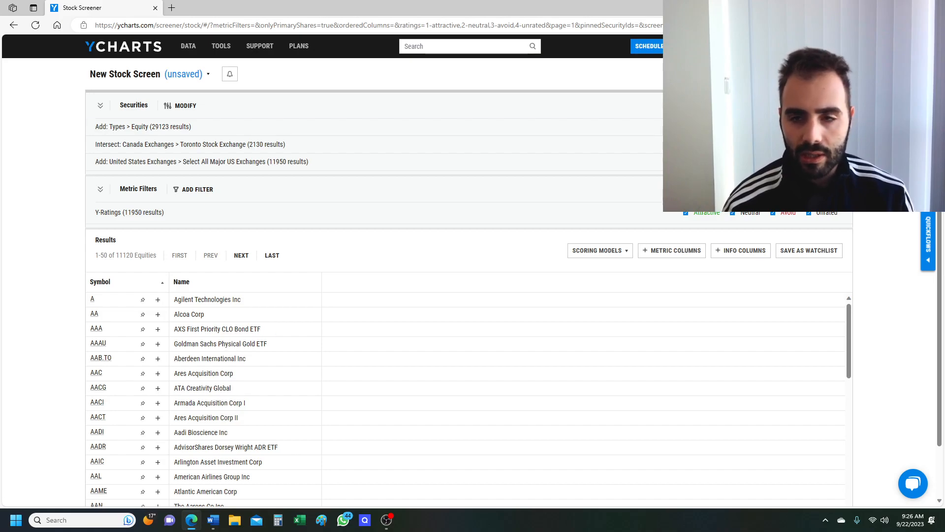
pyautogui.click(788, 106)
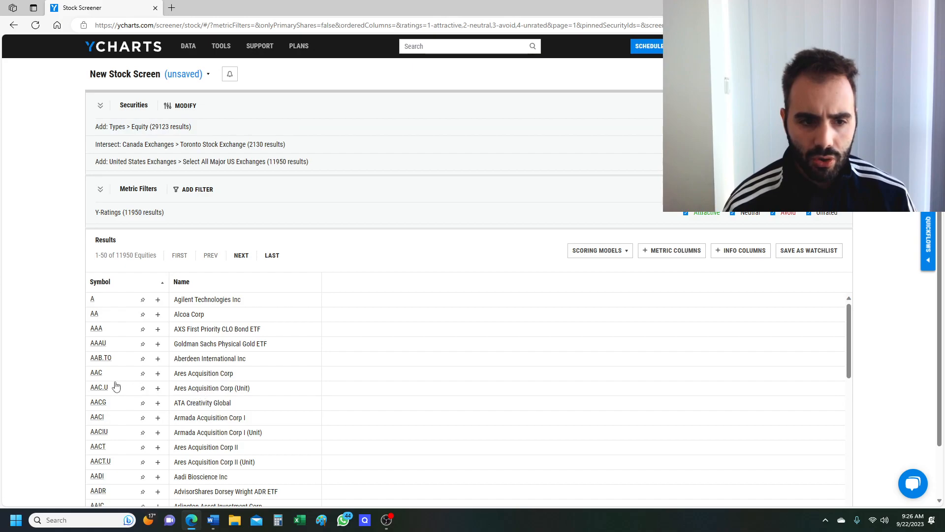
pyautogui.click(787, 106)
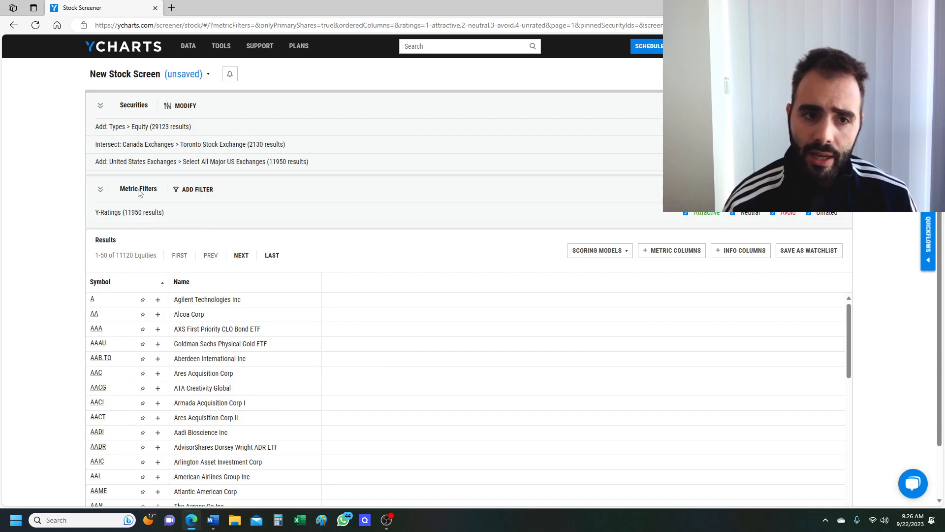
# Create a range metric filter for PE 5 between 1 and 50 and apply it.
pyautogui.click(201, 193)
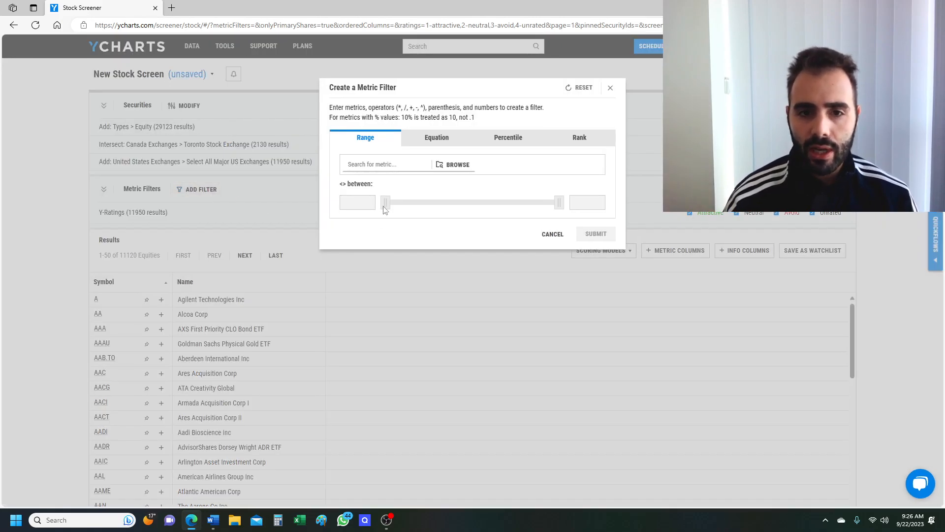
pyautogui.click(364, 170)
pyautogui.write('pe 5')
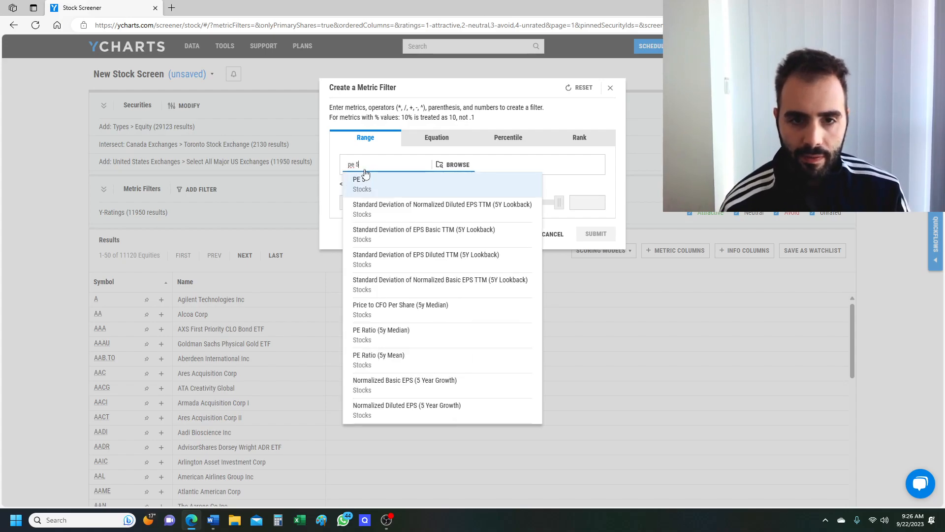
pyautogui.click(388, 185)
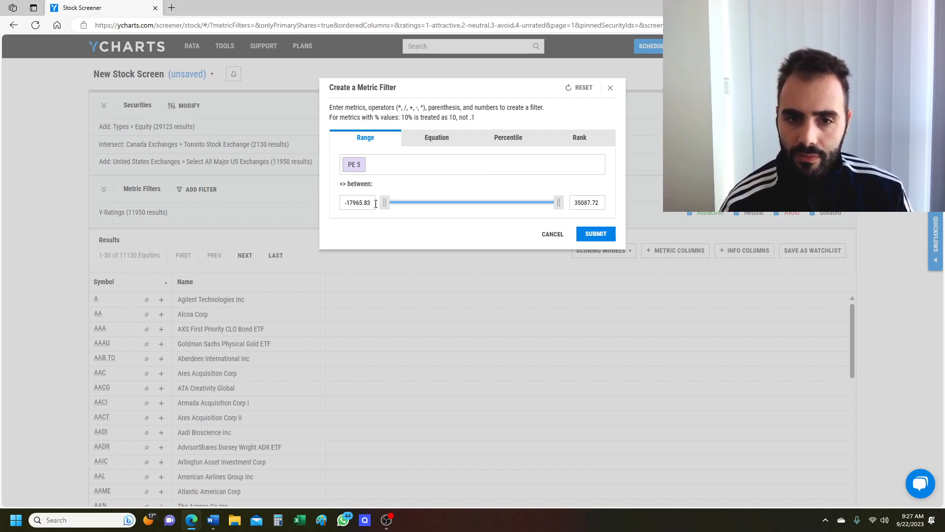
pyautogui.click(357, 202)
pyautogui.write('1')
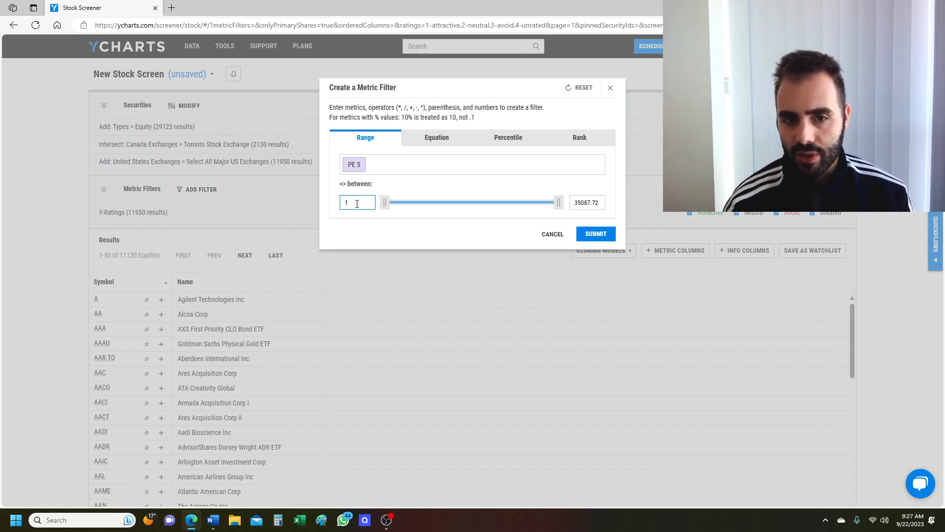
pyautogui.click(601, 202)
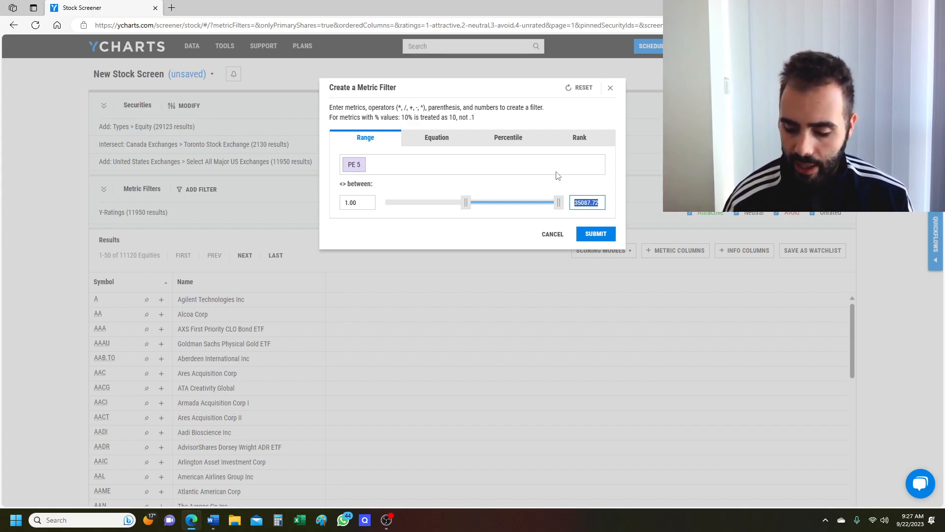
pyautogui.write('50')
pyautogui.click(570, 184)
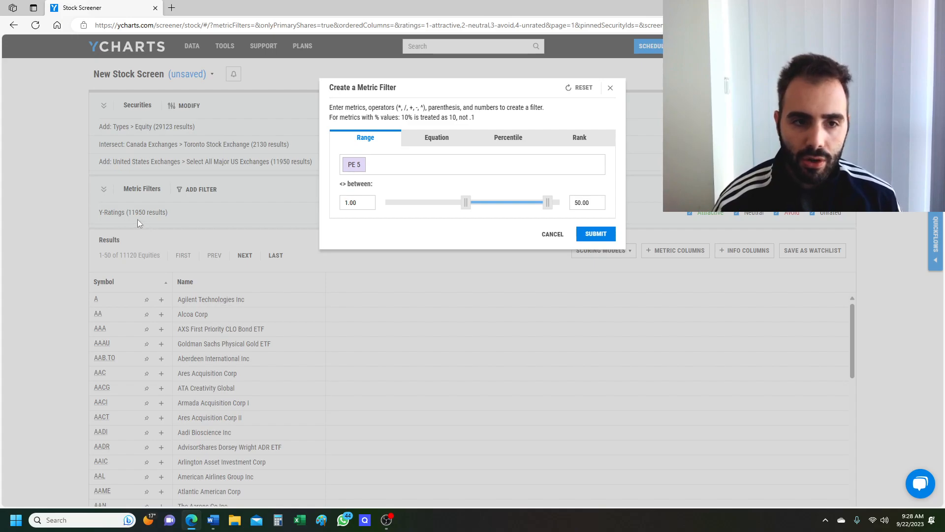
pyautogui.click(596, 233)
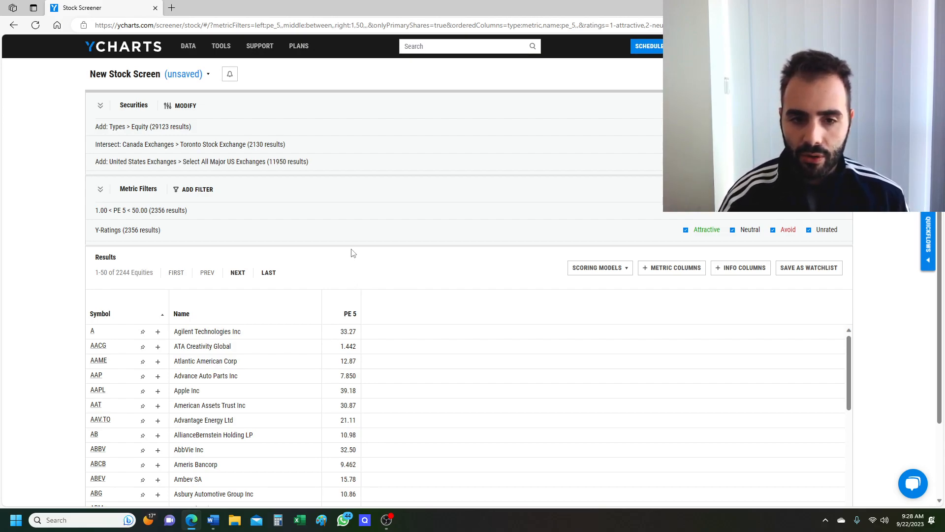
# Set up a sector exclusion in the security lists and include all of Basic Materials in it.
pyautogui.scroll(-1, 248, 265)
pyautogui.scroll(1, 266, 271)
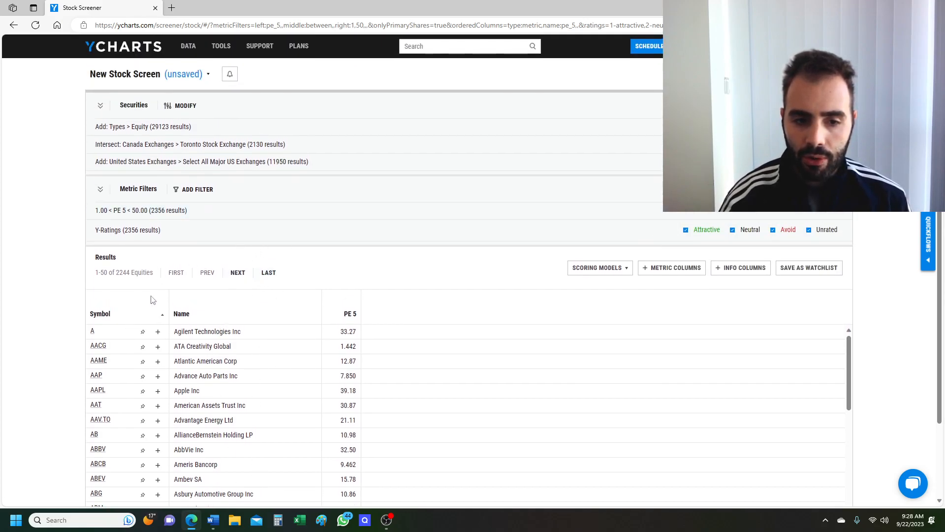
pyautogui.click(186, 105)
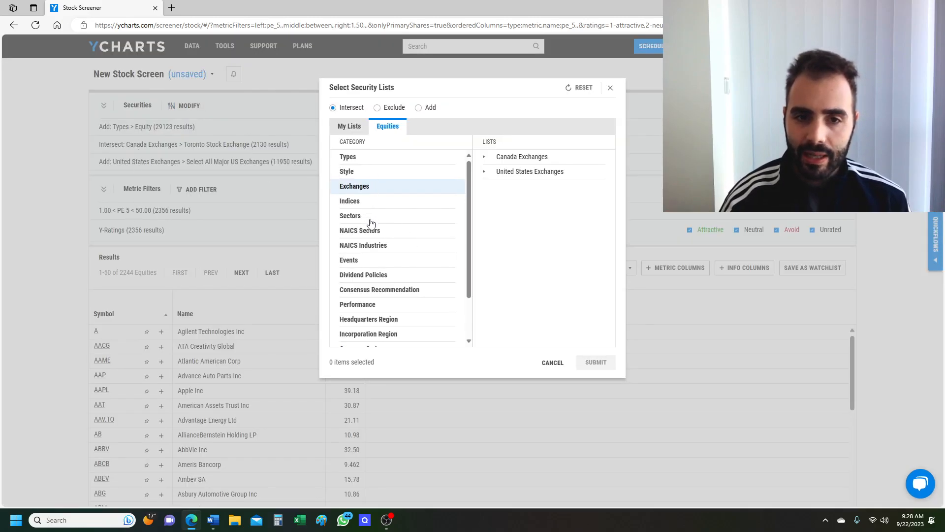
pyautogui.click(366, 217)
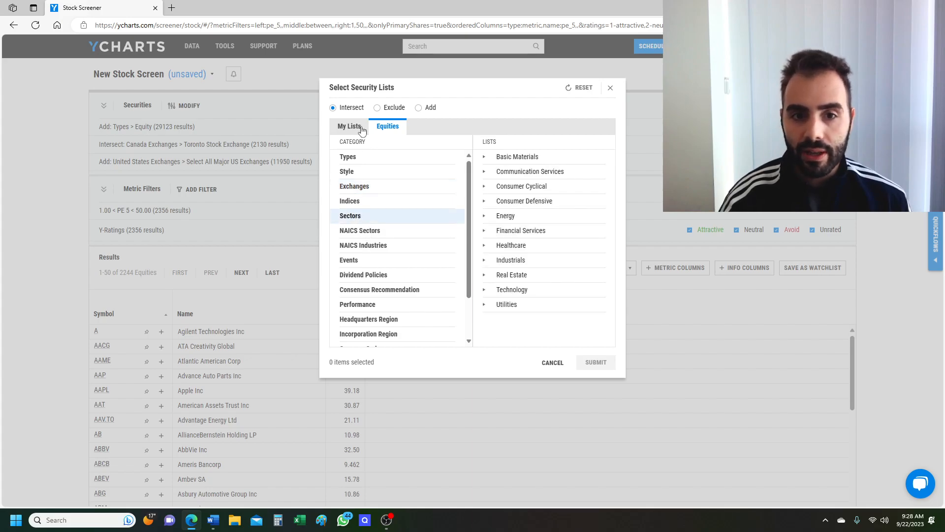
pyautogui.click(389, 109)
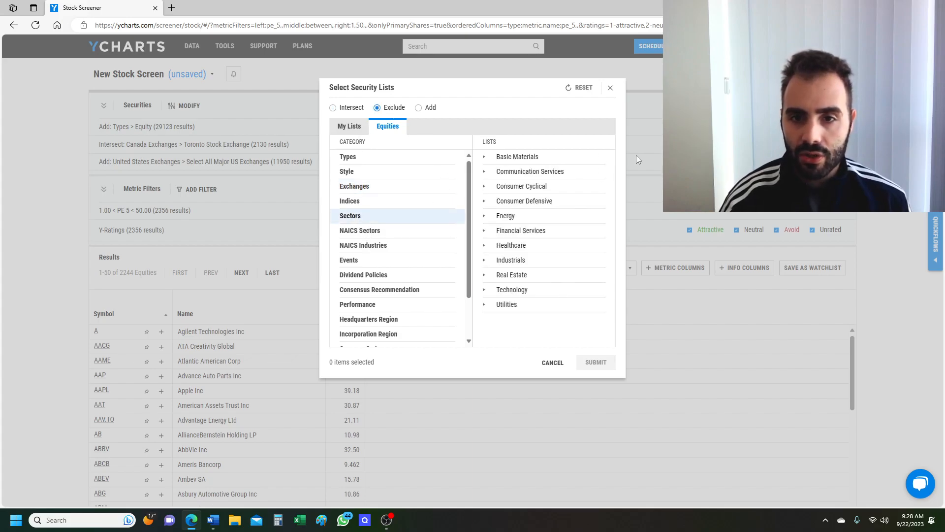
pyautogui.click(525, 157)
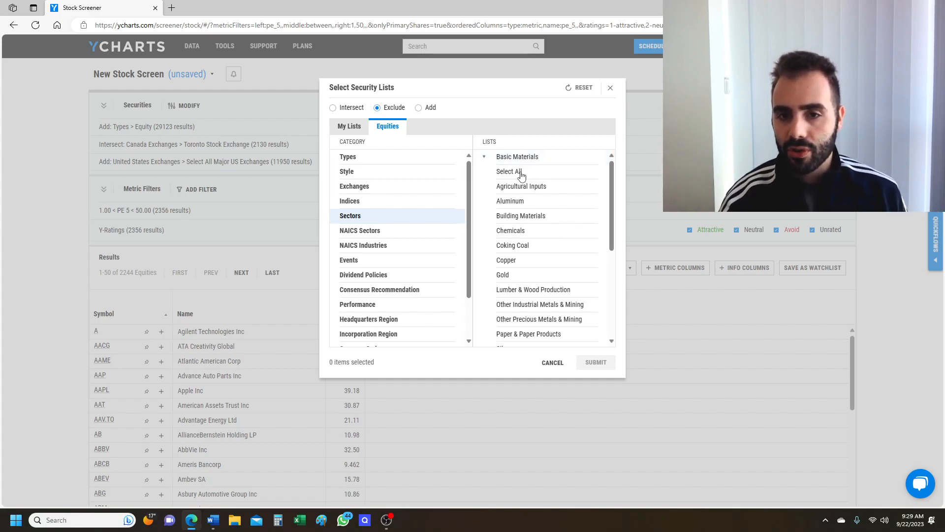
pyautogui.click(516, 173)
pyautogui.click(525, 158)
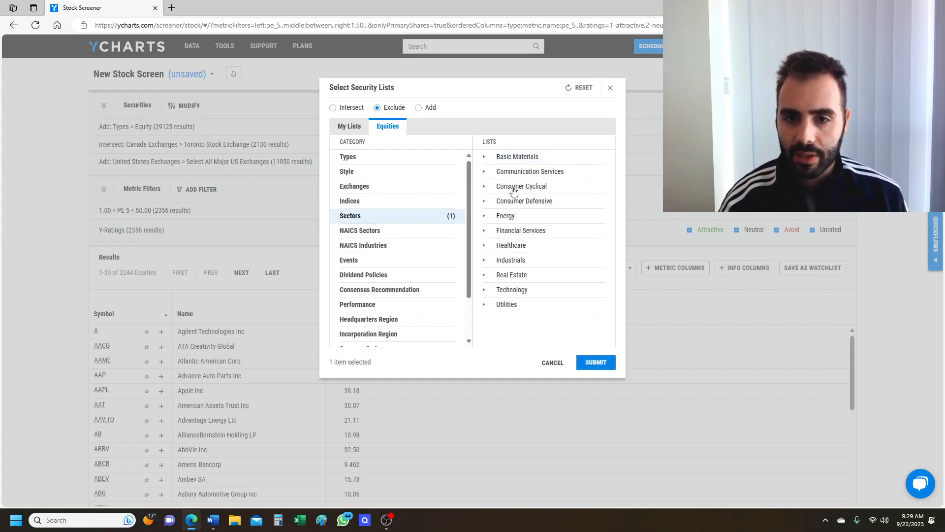
# Include all of the Energy and Healthcare sectors in the exclusion and apply it to the screen.
pyautogui.click(518, 217)
pyautogui.click(513, 229)
pyautogui.click(516, 217)
pyautogui.click(533, 248)
pyautogui.click(526, 260)
pyautogui.click(524, 246)
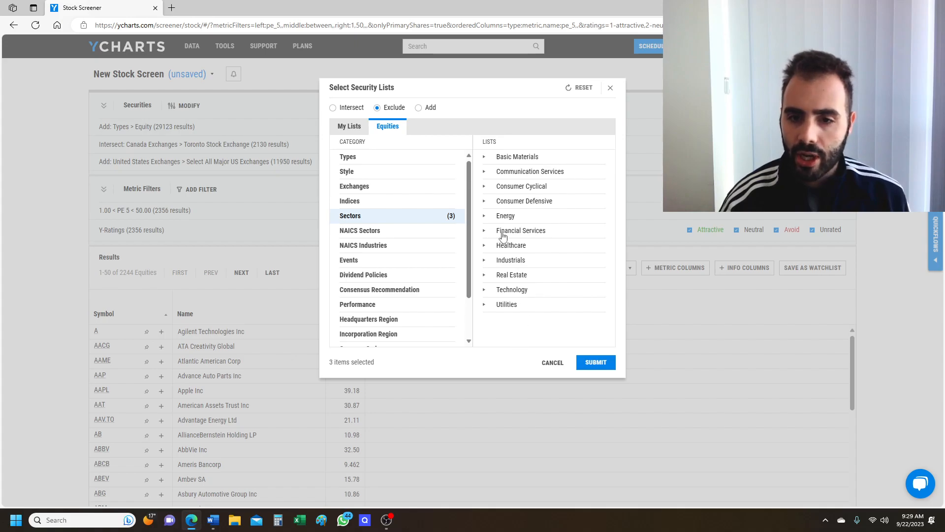
pyautogui.click(596, 362)
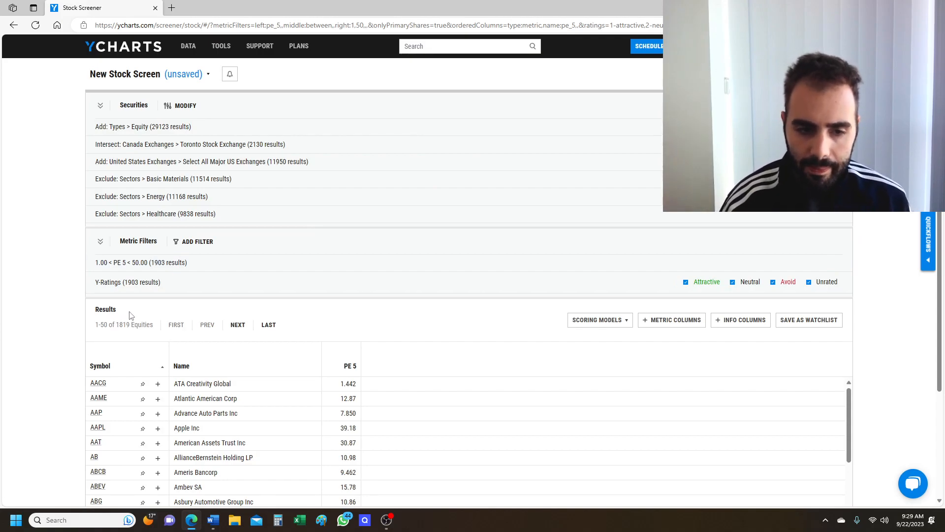
# Add a range metric filter for Return on Capital Employed (5y Median) with a 10% minimum.
pyautogui.scroll(-3, 136, 320)
pyautogui.scroll(-2, 249, 342)
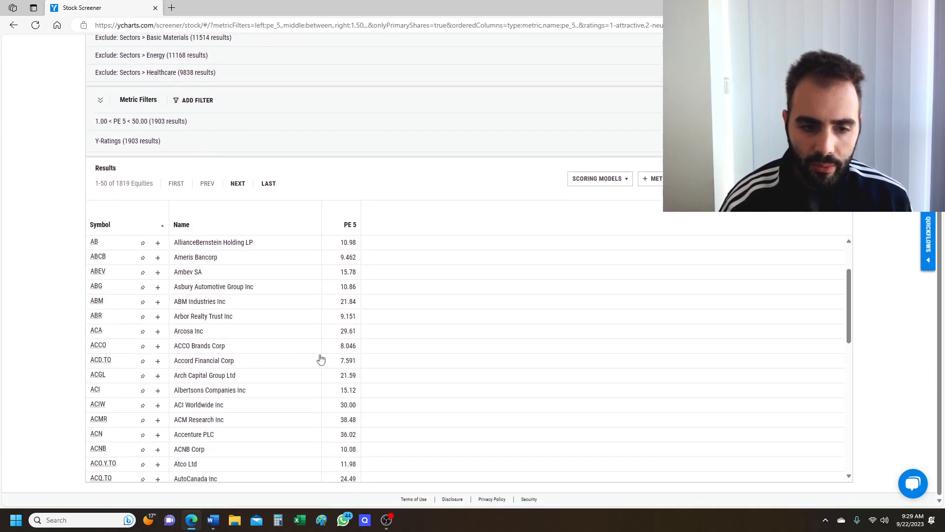
pyautogui.scroll(-3, 320, 359)
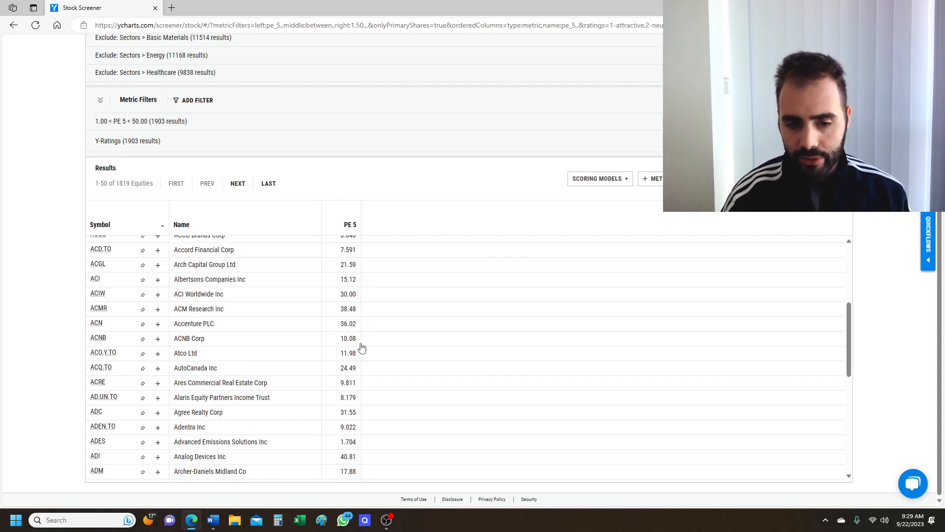
pyautogui.scroll(5, 354, 317)
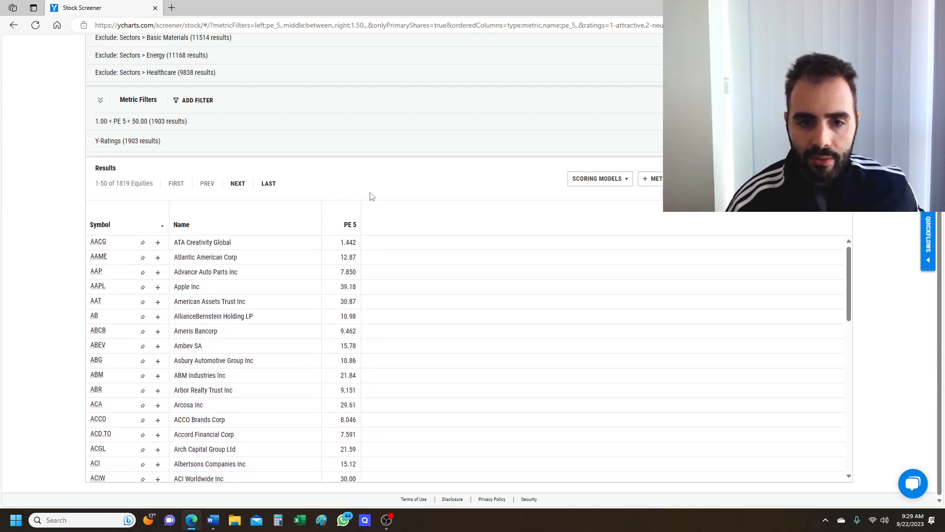
pyautogui.scroll(3, 372, 193)
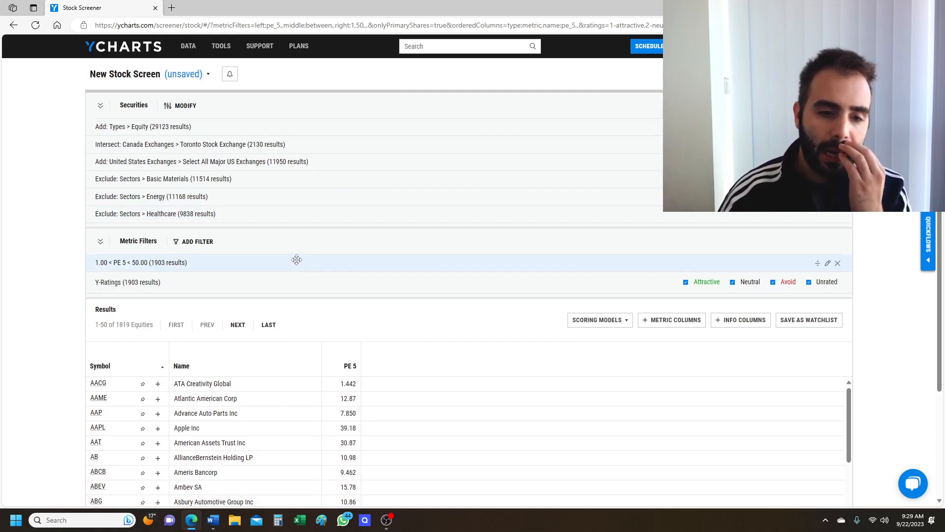
pyautogui.click(215, 243)
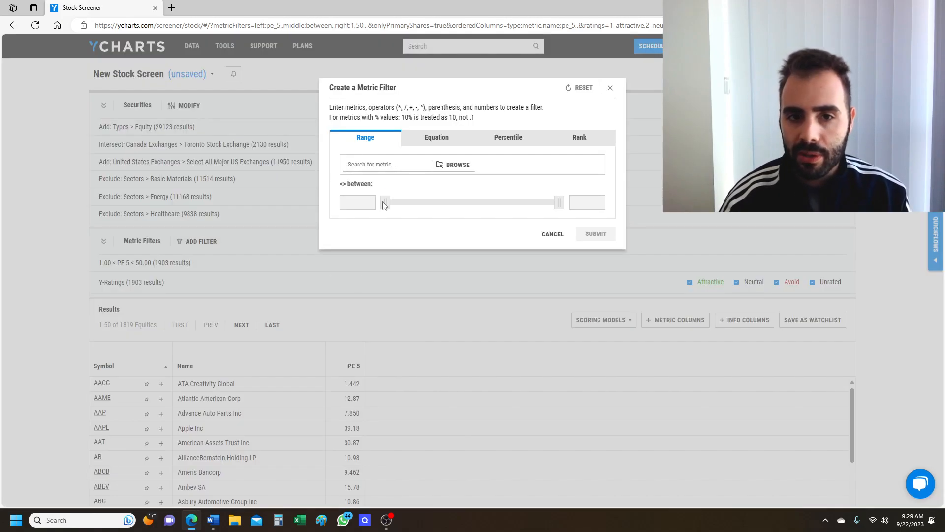
pyautogui.click(390, 173)
pyautogui.write('roce')
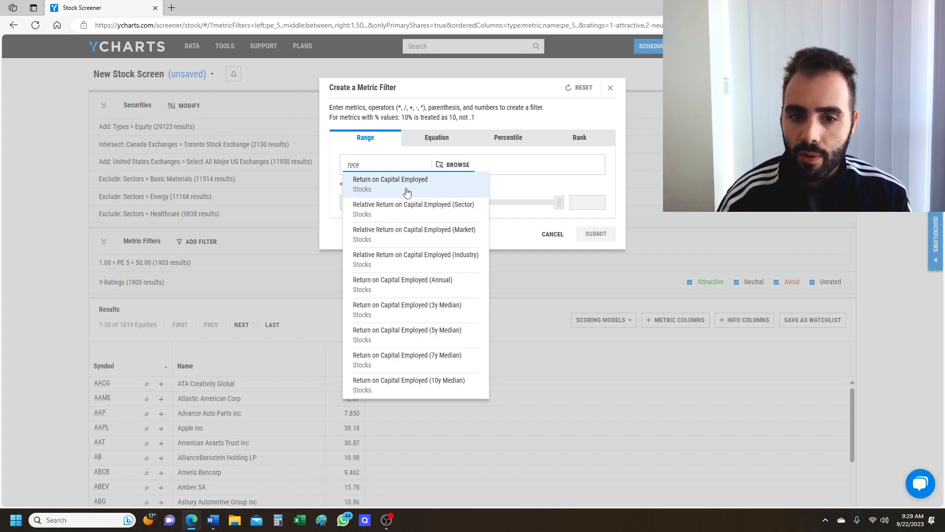
pyautogui.click(439, 332)
pyautogui.moveTo(362, 202); pyautogui.dragTo(334, 204)
pyautogui.write('10')
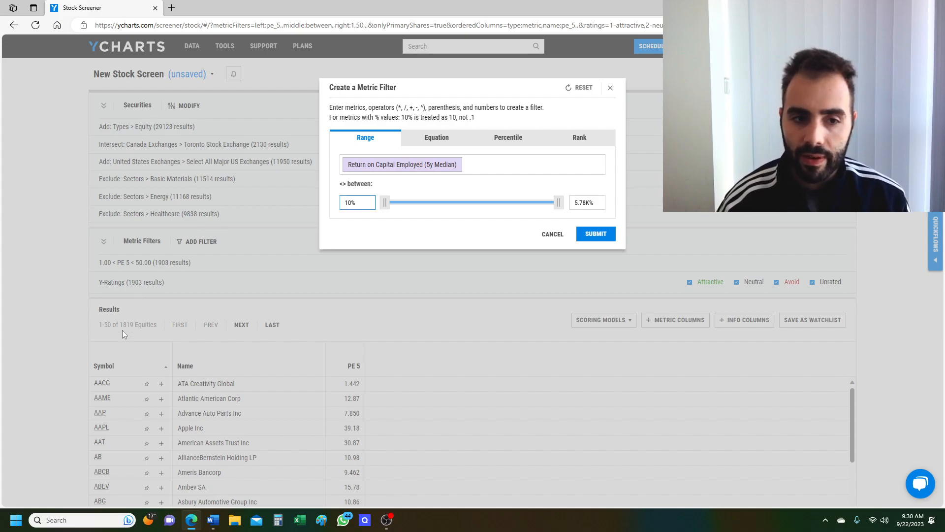
pyautogui.click(596, 237)
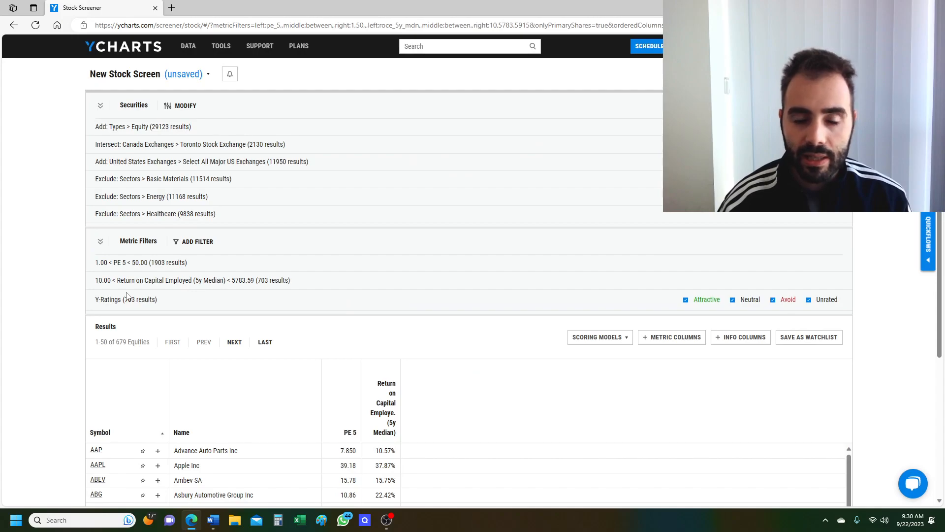
# Examine the screened equities with their PE 5 and Return on Capital Employed (5y Median) values.
pyautogui.scroll(-2, 152, 310)
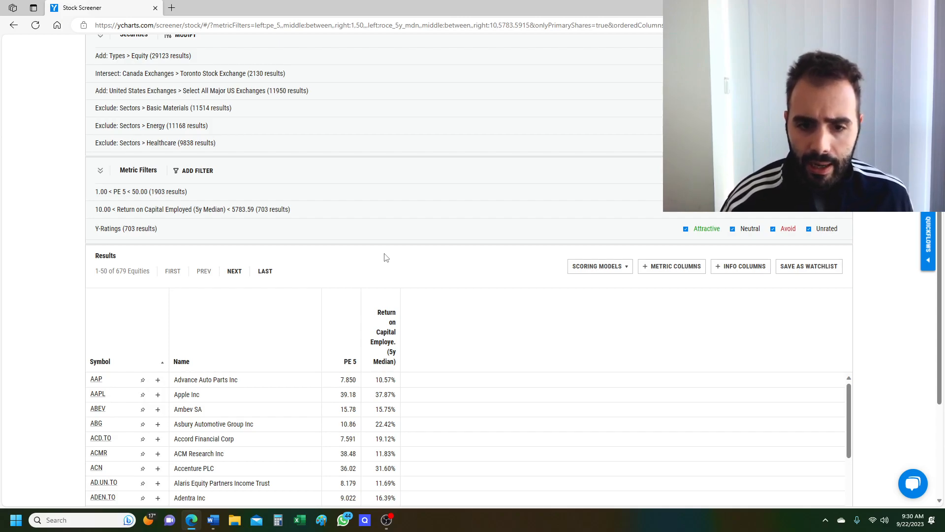
pyautogui.scroll(-3, 386, 257)
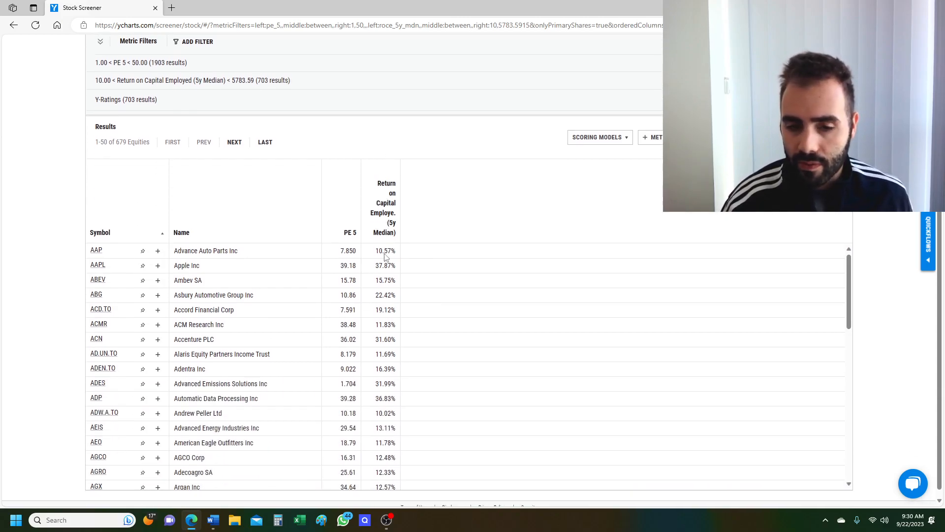
pyautogui.scroll(3, 276, 330)
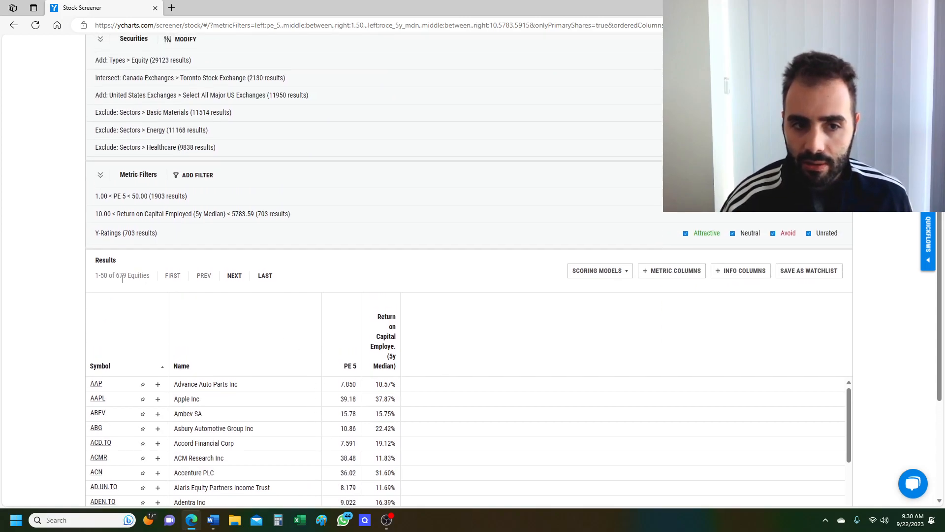
pyautogui.scroll(-5, 276, 285)
pyautogui.scroll(-10, 228, 317)
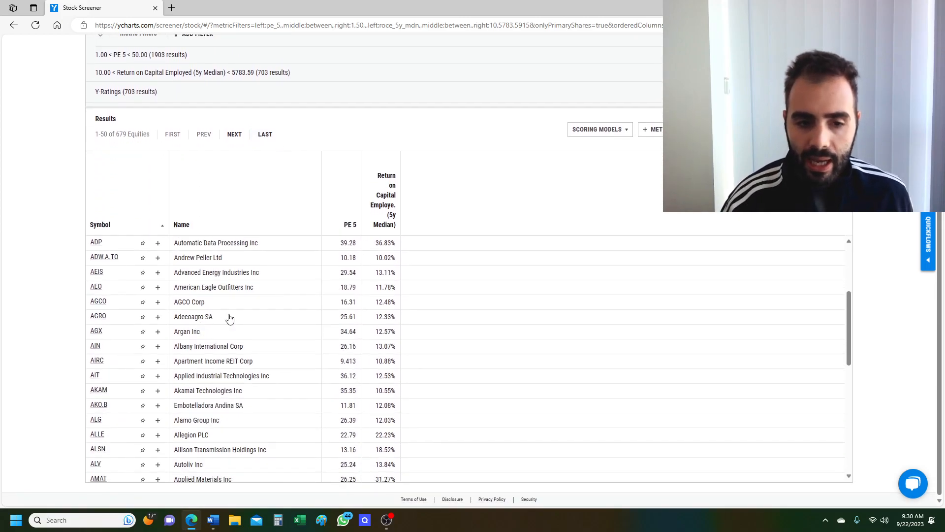
pyautogui.scroll(-3, 237, 322)
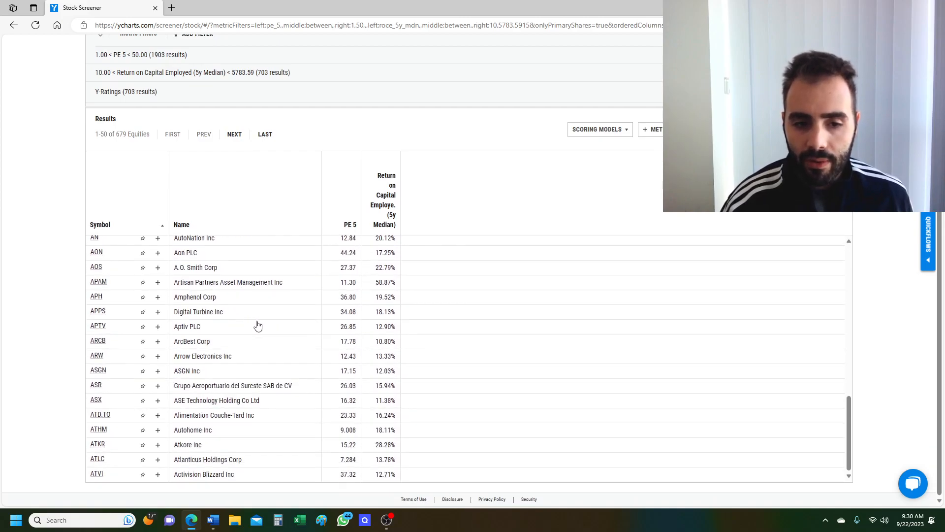
pyautogui.scroll(6, 256, 327)
pyautogui.scroll(4, 266, 333)
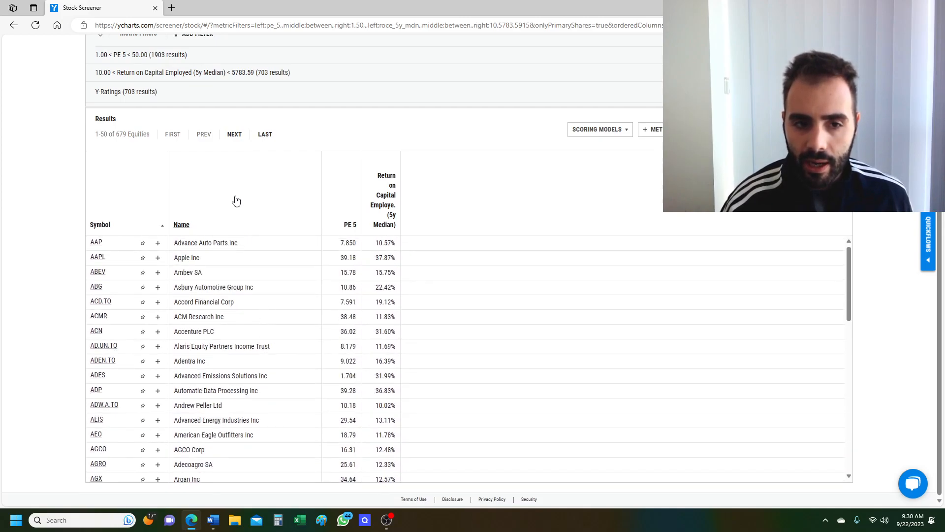
pyautogui.scroll(4, 232, 330)
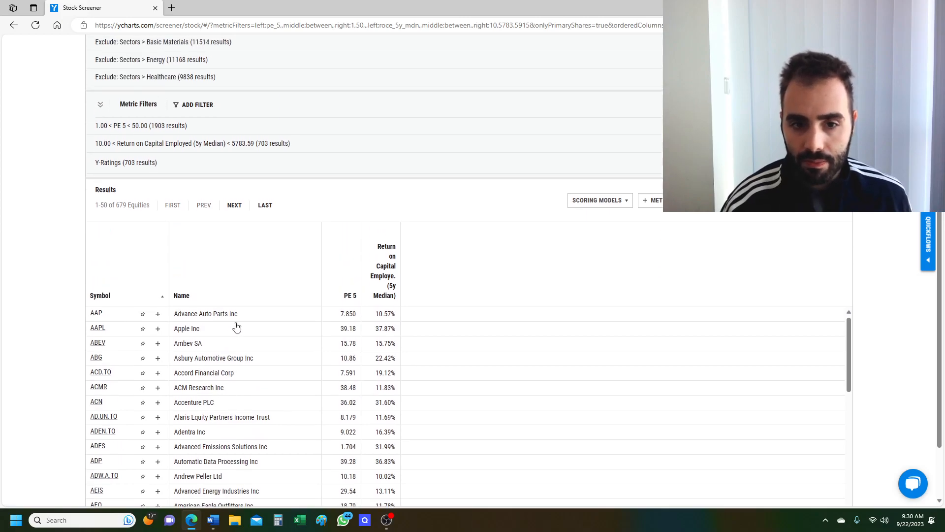
# Add an equation metric filter for Return on Capital Employed (3y Median) greater than Return on Capital Employed (7y Median) and apply it.
pyautogui.scroll(1, 237, 324)
pyautogui.click(200, 229)
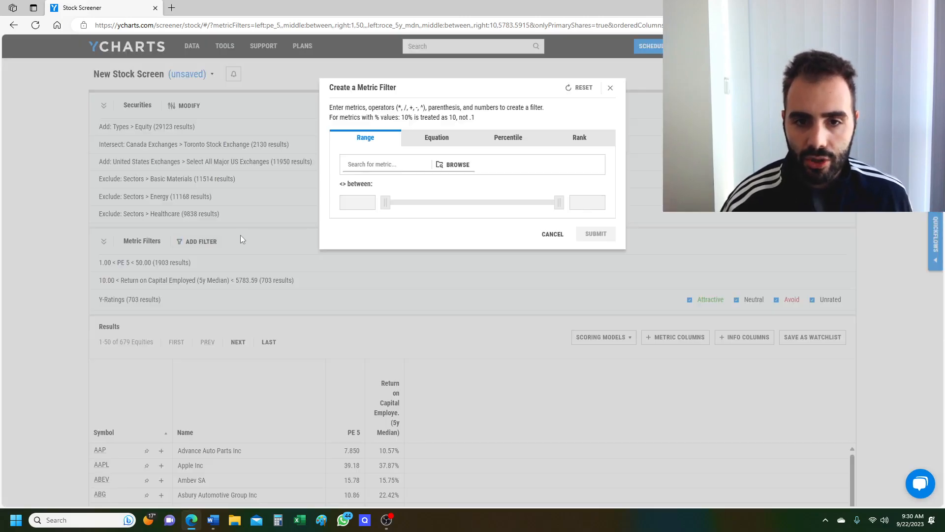
pyautogui.click(437, 139)
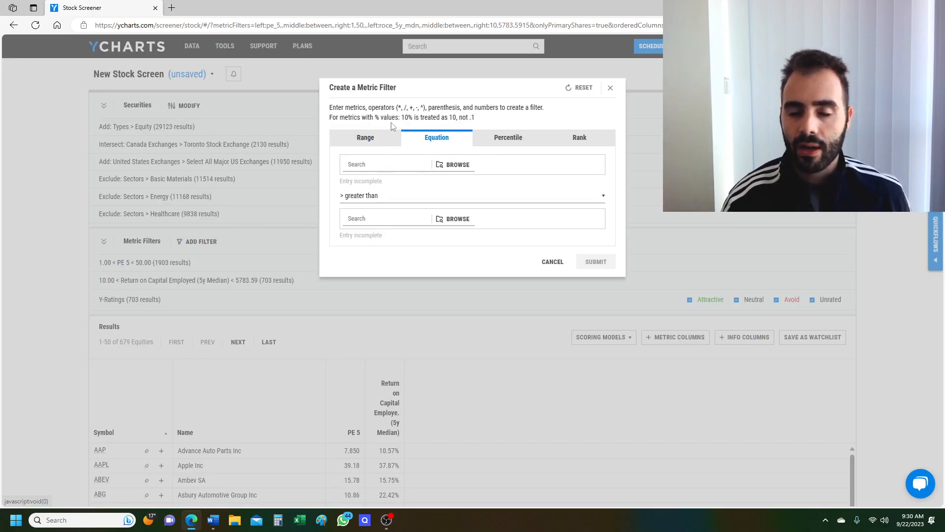
pyautogui.click(386, 165)
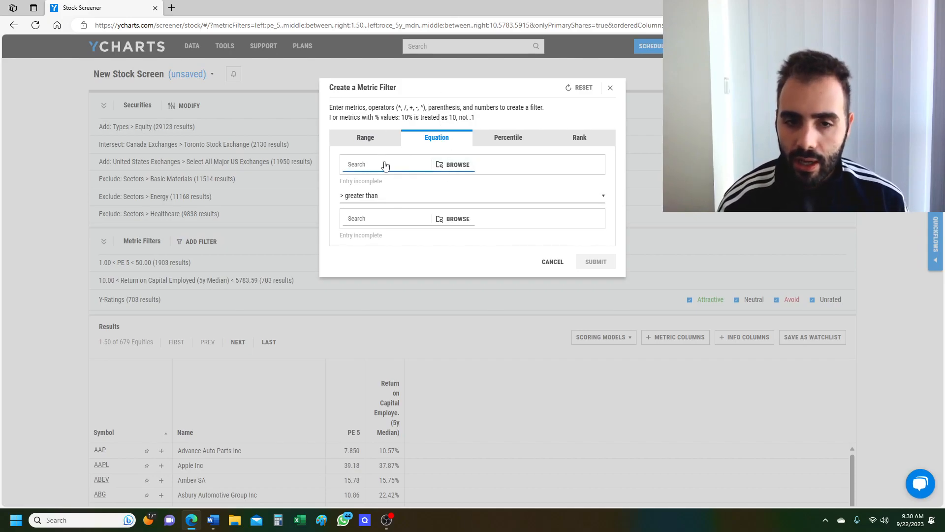
pyautogui.write('roce 3')
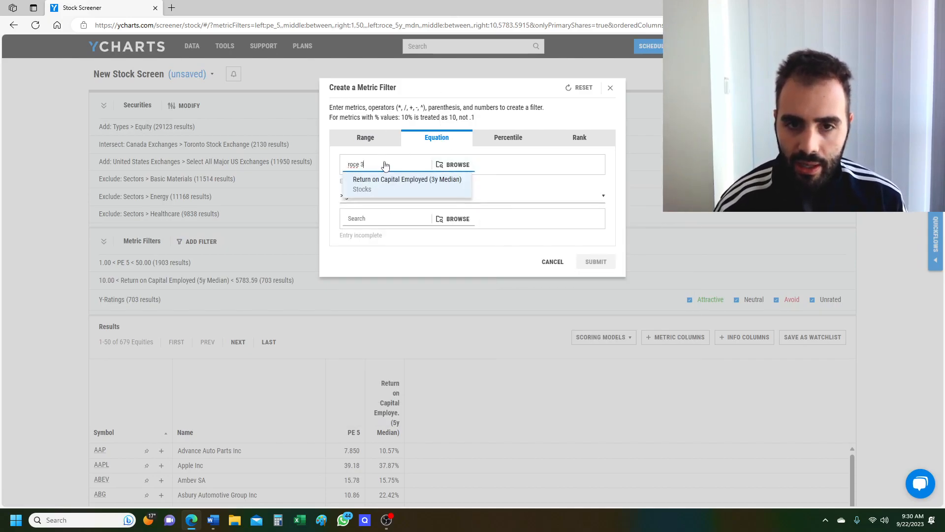
pyautogui.click(452, 191)
pyautogui.click(392, 218)
pyautogui.write('roc')
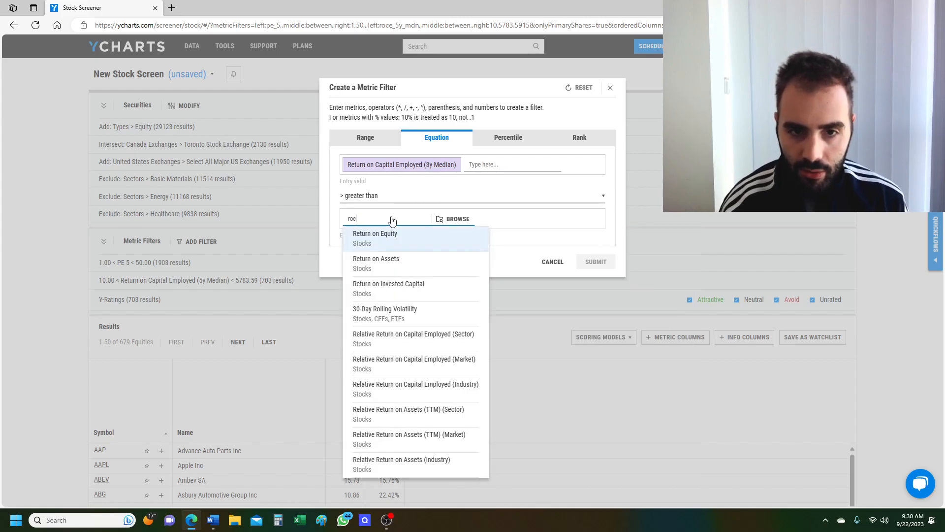
pyautogui.write('e 7')
pyautogui.click(384, 234)
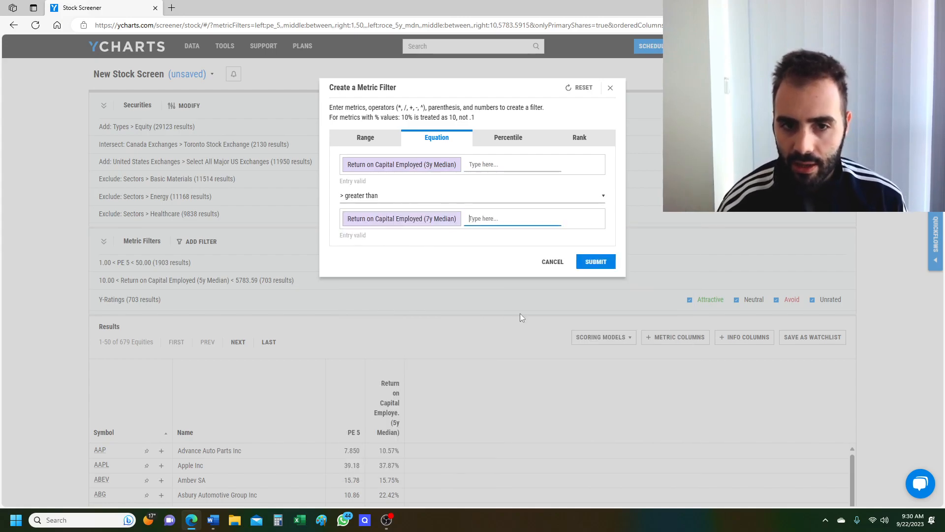
pyautogui.click(596, 261)
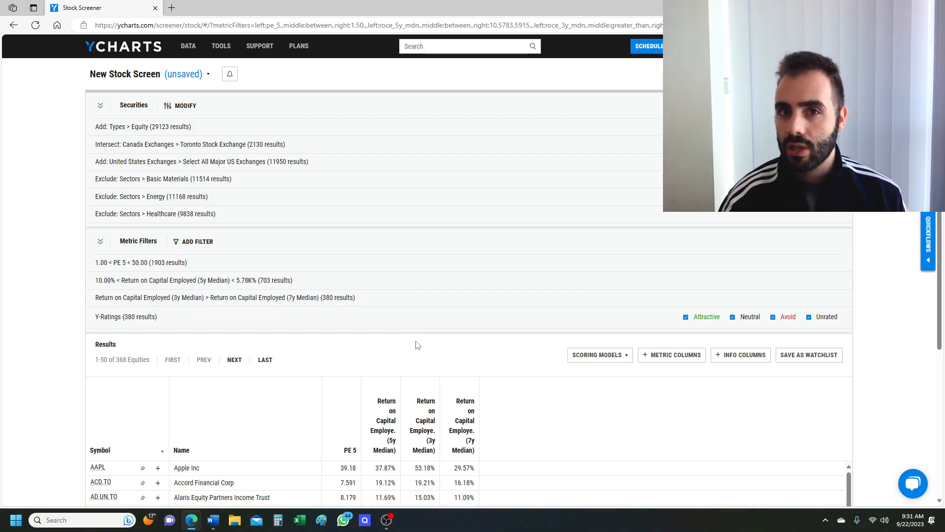
# Reorder the Return on Capital Employed result columns to run 7y Median, 5y Median, 3y Median.
pyautogui.moveTo(427, 394)
pyautogui.moveTo(448, 388); pyautogui.dragTo(378, 394)
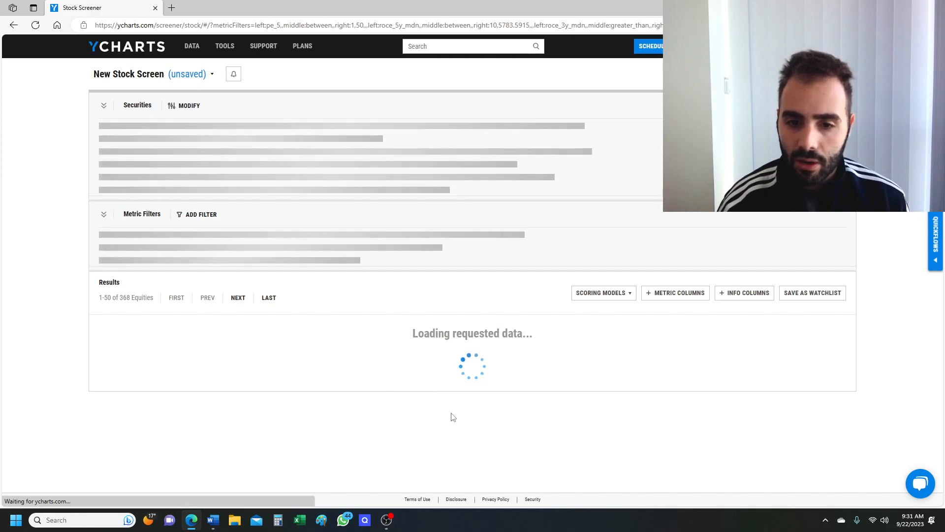
pyautogui.scroll(-2, 448, 367)
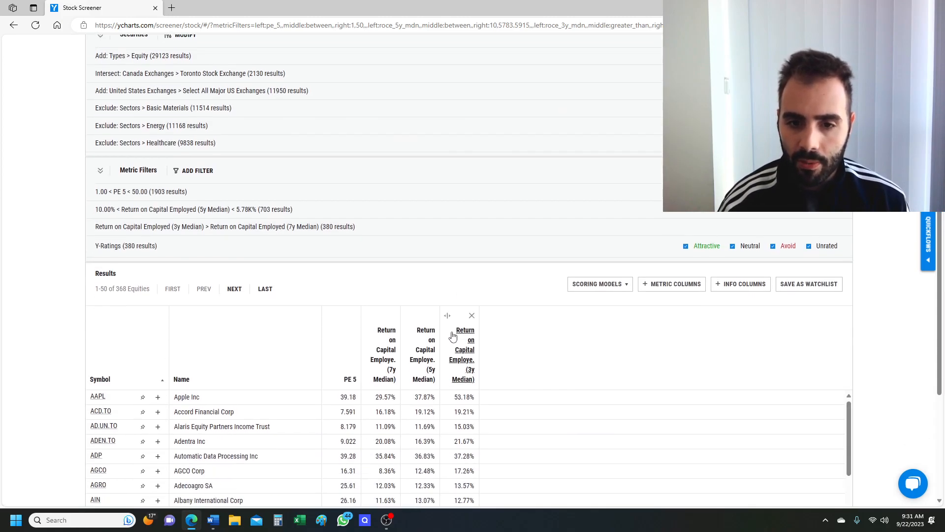
pyautogui.scroll(-2, 422, 302)
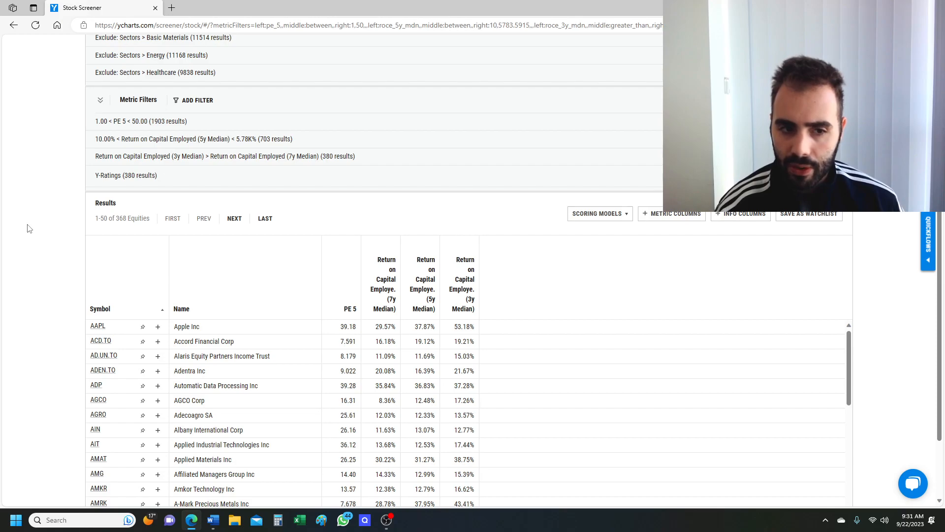
# Add a range metric filter for Fundamental Score with a minimum of 5 and apply it.
pyautogui.scroll(3, 27, 230)
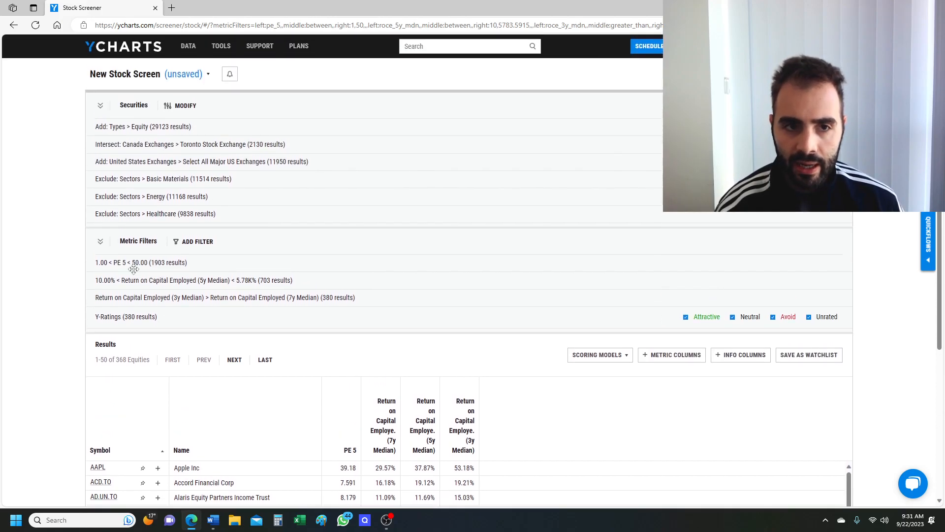
pyautogui.click(195, 242)
pyautogui.click(391, 169)
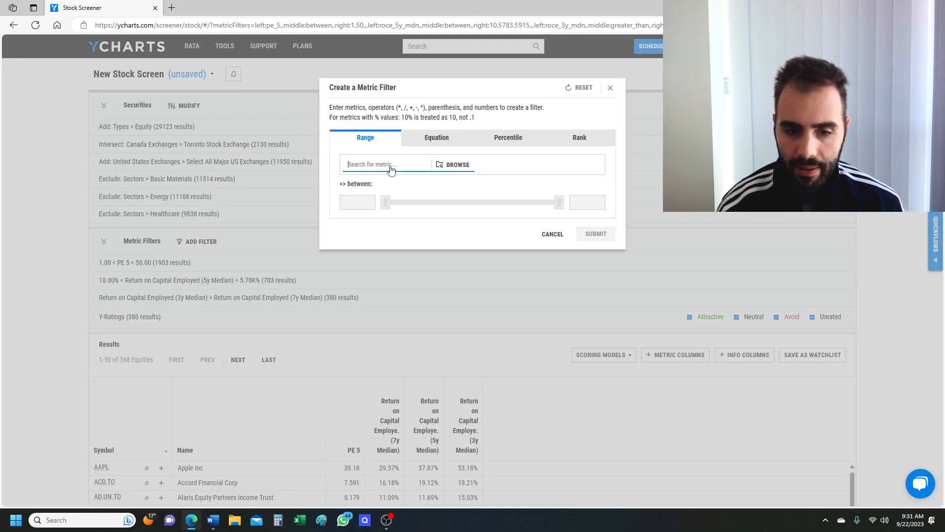
pyautogui.write('fundam')
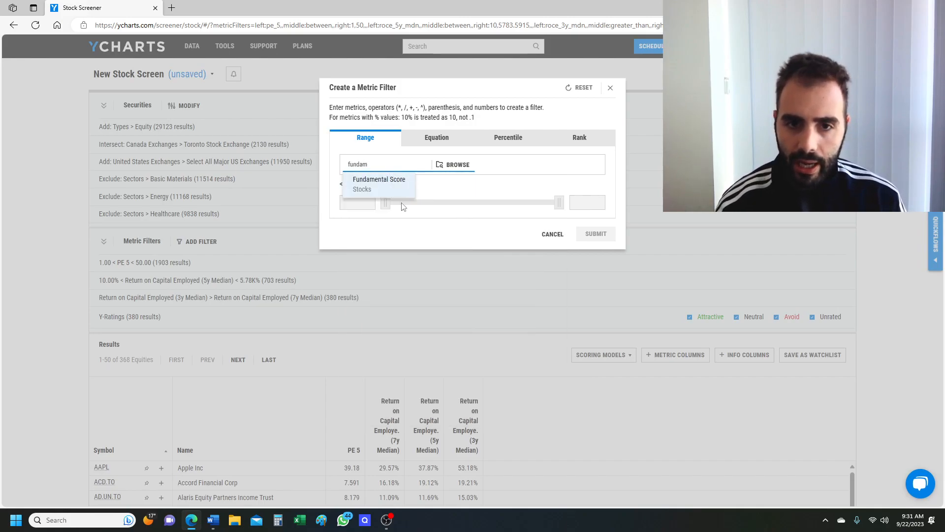
pyautogui.click(377, 184)
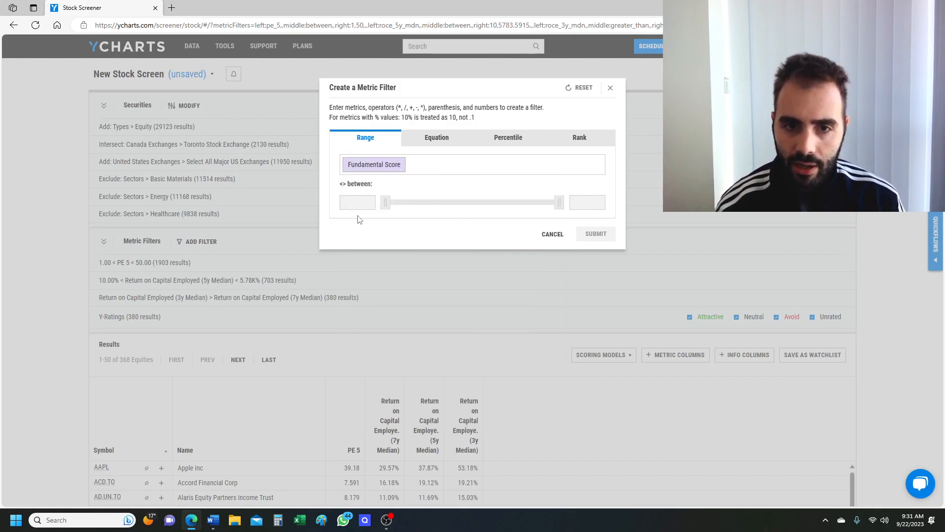
pyautogui.click(362, 204)
pyautogui.write('5')
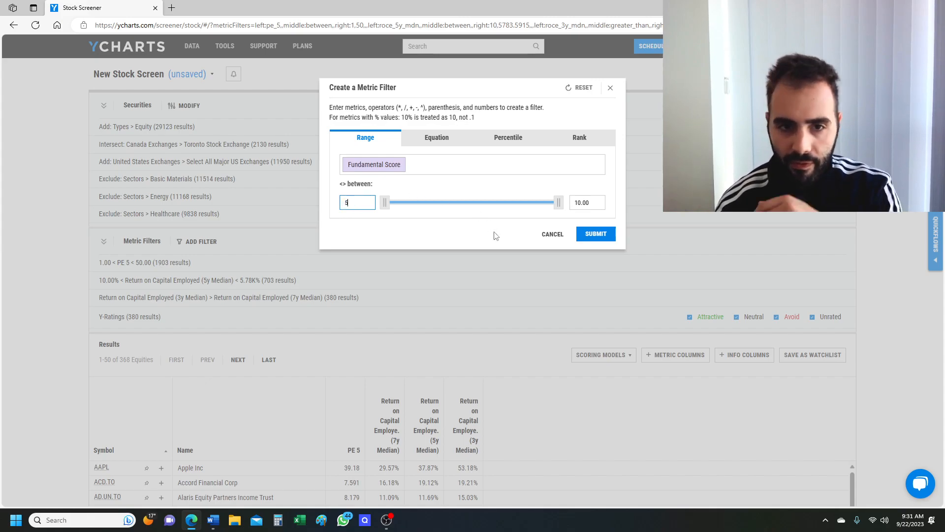
pyautogui.click(496, 238)
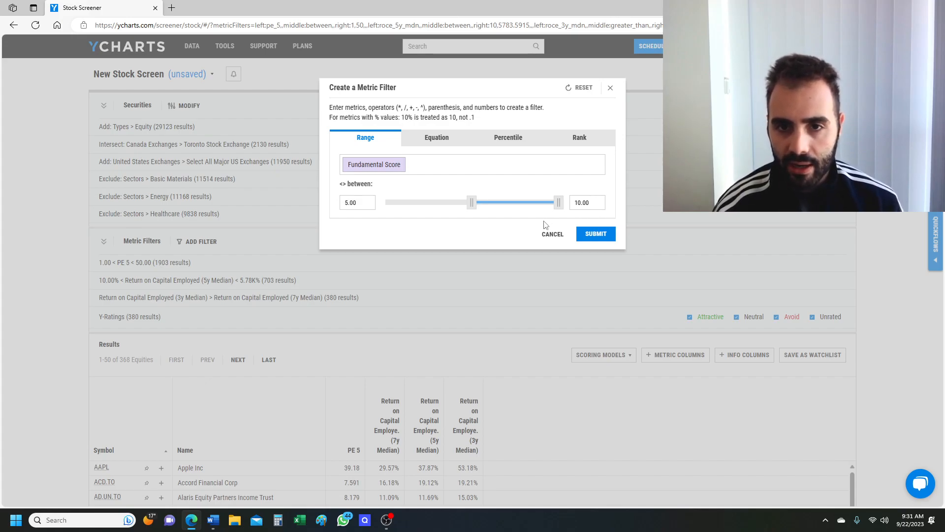
pyautogui.click(592, 234)
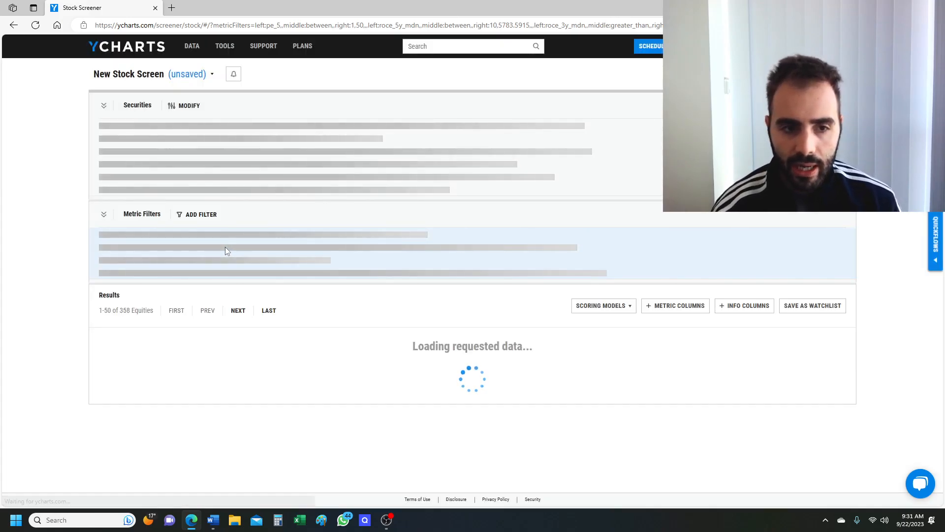
# Add a range metric filter for Market Cap covering its full range and apply it to the screen.
pyautogui.scroll(-4, 418, 306)
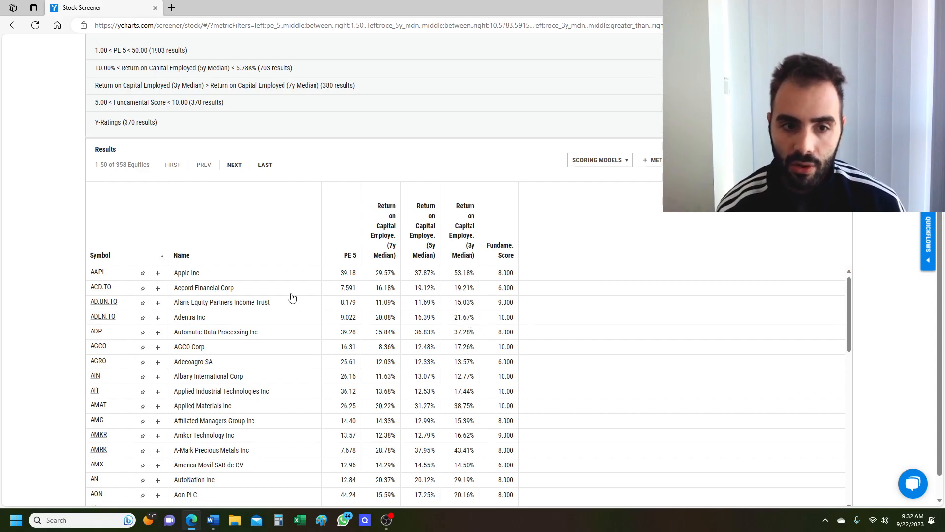
pyautogui.scroll(-1, 276, 217)
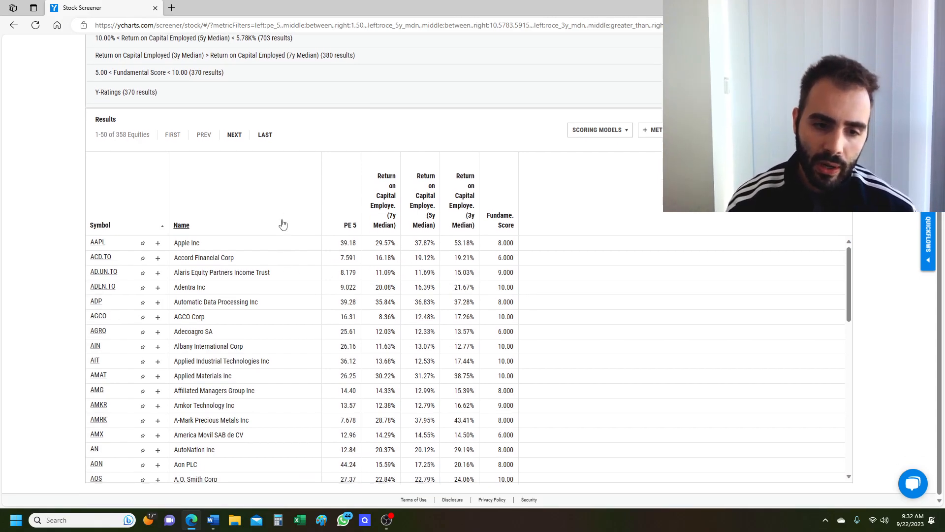
pyautogui.scroll(-5, 234, 302)
pyautogui.scroll(10, 293, 297)
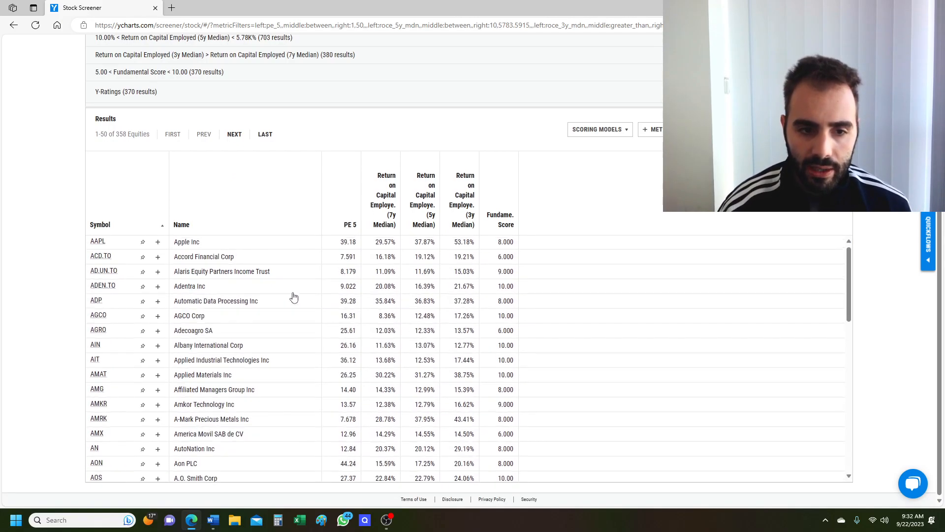
pyautogui.click(198, 238)
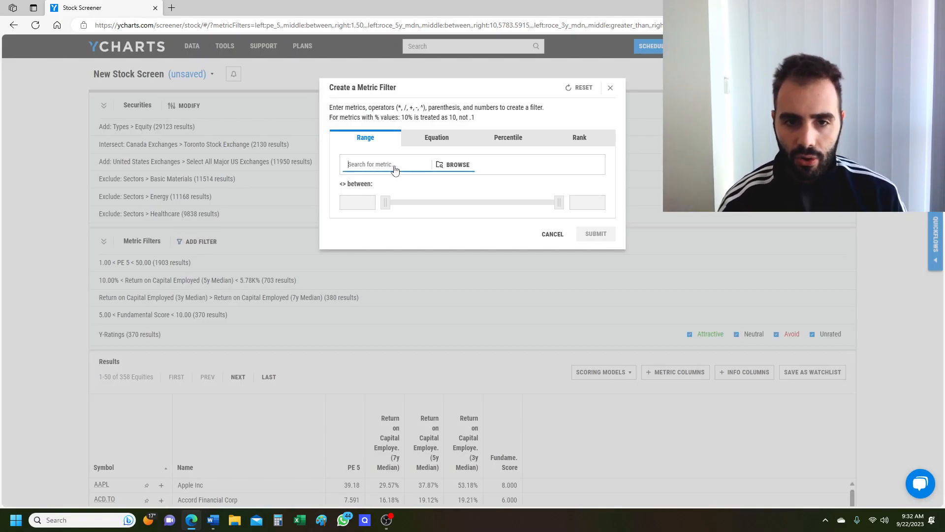
pyautogui.write('market')
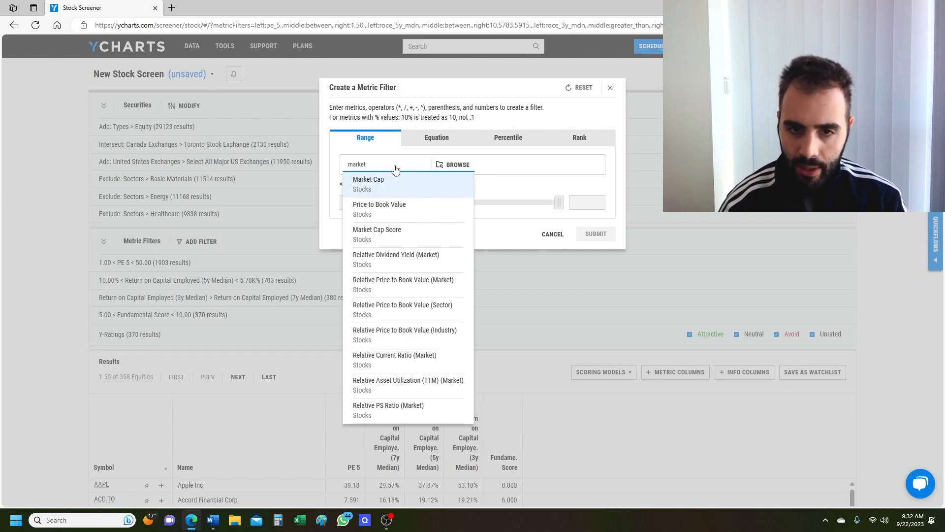
pyautogui.click(400, 180)
pyautogui.click(594, 235)
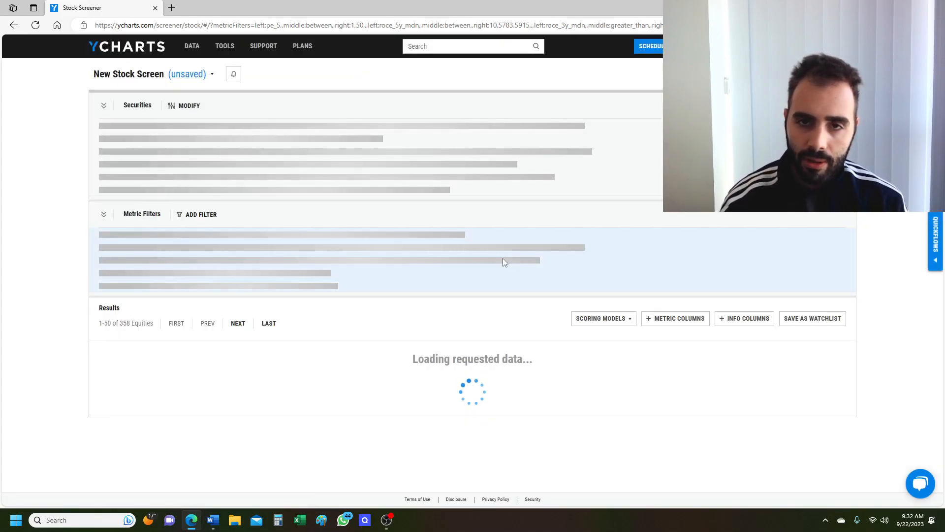
# Sort the screen results by Market Cap in ascending order and review the smallest companies.
pyautogui.scroll(-4, 515, 325)
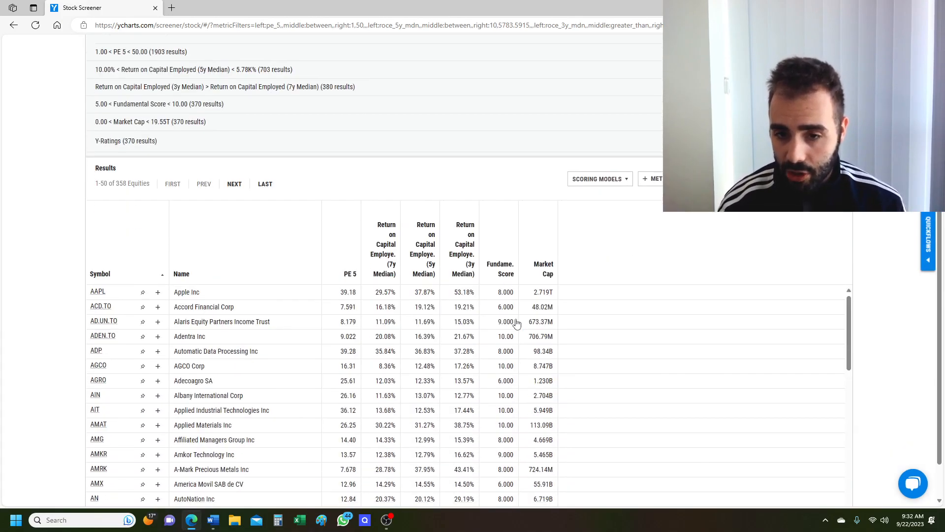
pyautogui.click(527, 269)
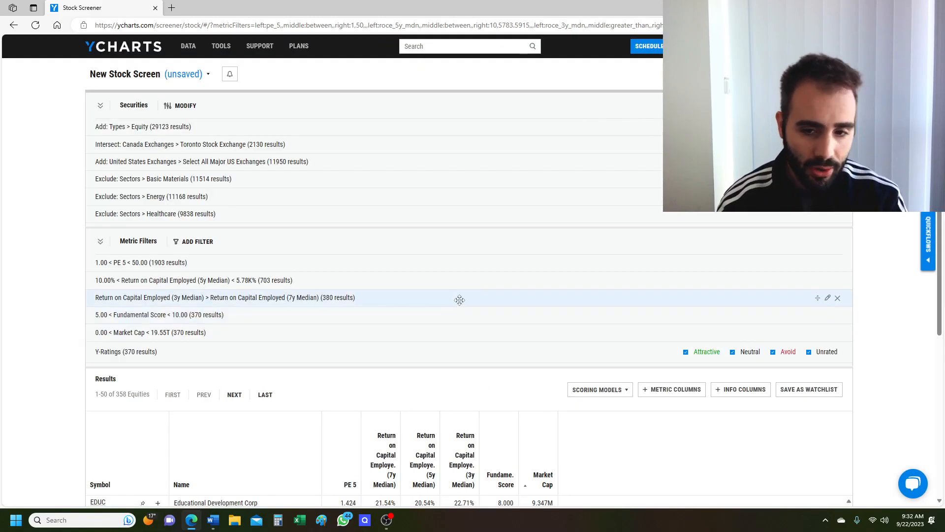
pyautogui.scroll(-3, 459, 300)
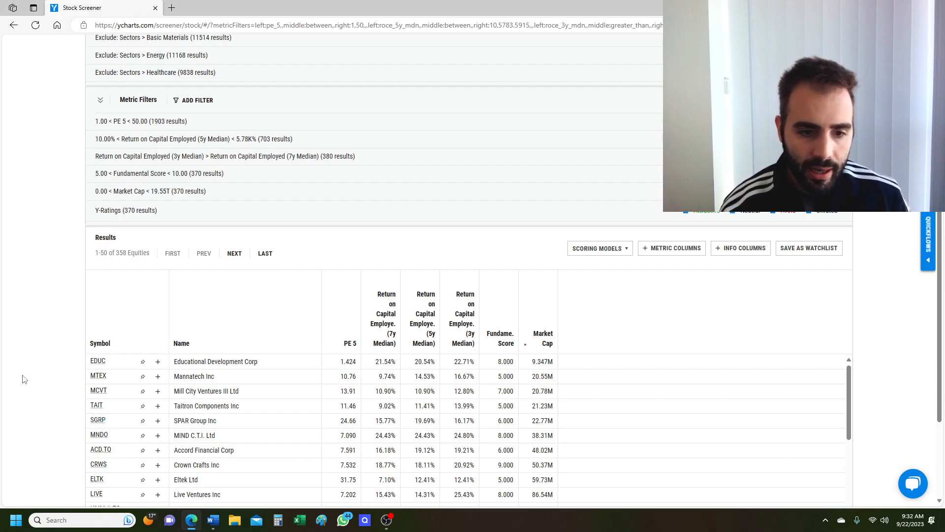
pyautogui.scroll(-2, 22, 379)
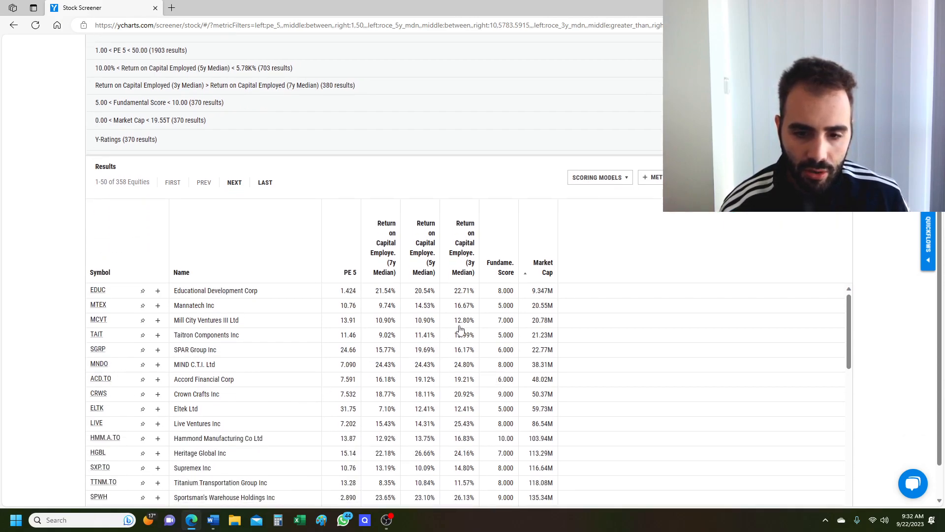
pyautogui.scroll(-1, 430, 342)
pyautogui.scroll(1, 386, 414)
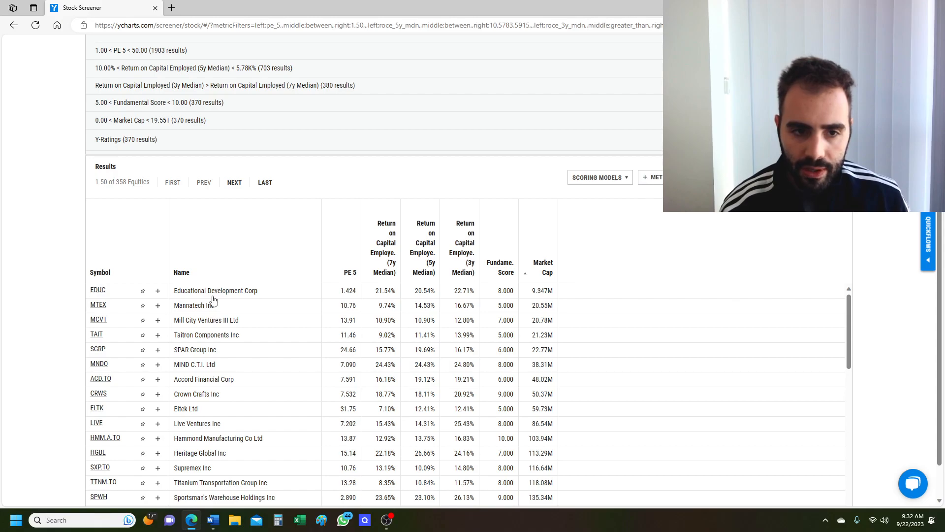
# Open Educational Development Corp (EDUC) from the screen results and bring up its Free Cash Flow history chart.
pyautogui.click(99, 291)
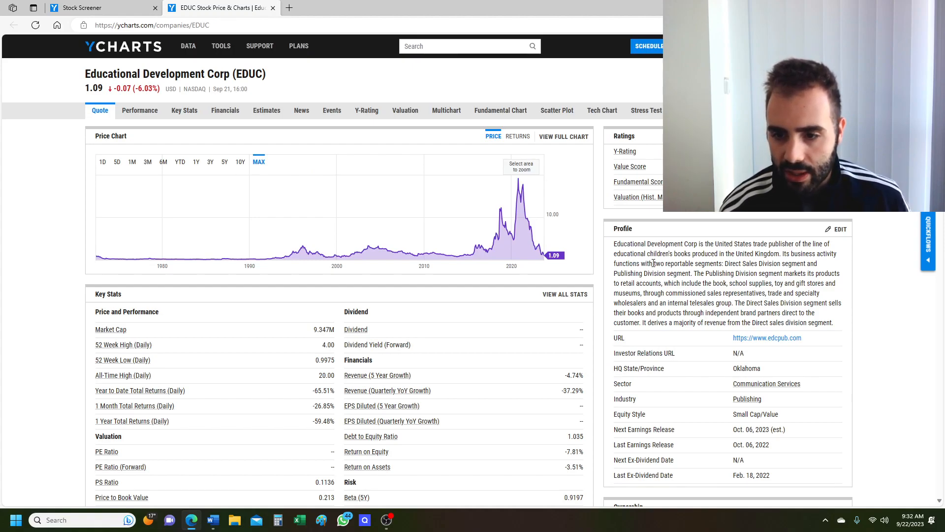
pyautogui.click(564, 137)
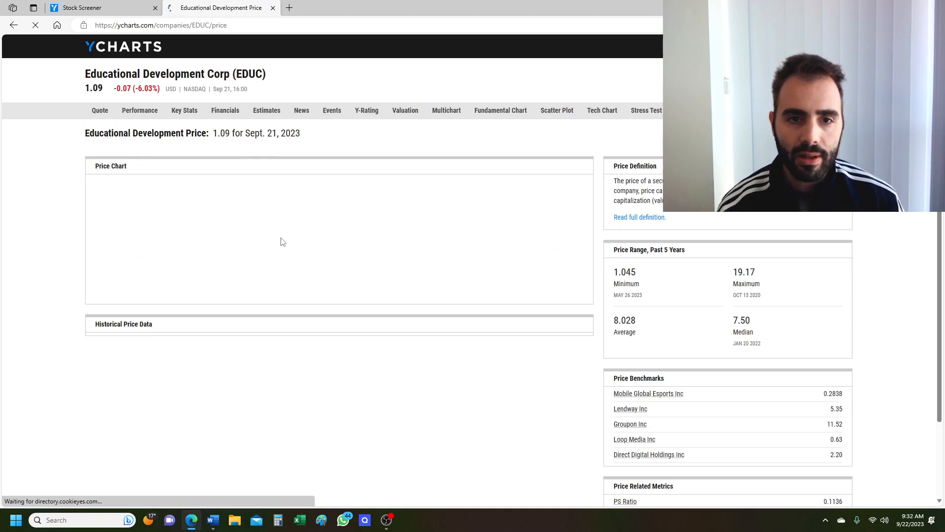
pyautogui.click(191, 170)
pyautogui.write('fre')
pyautogui.press('Return')
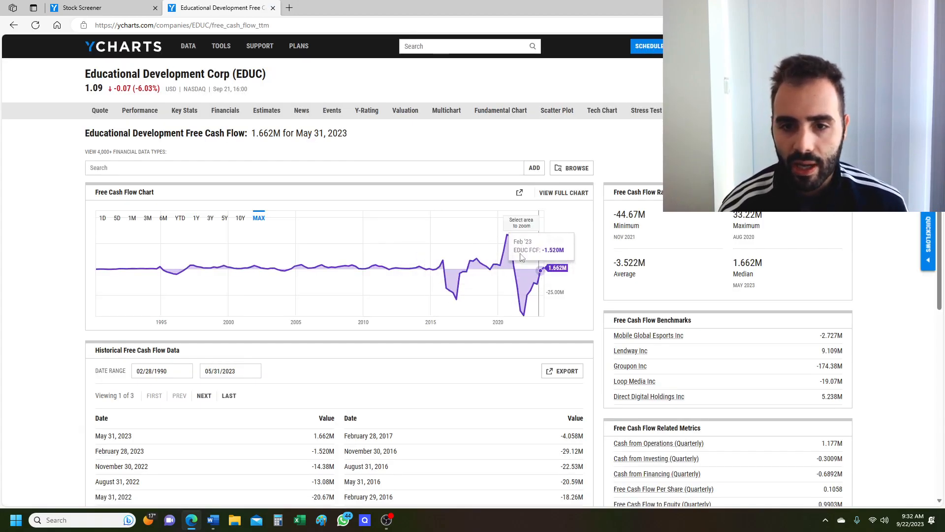
# Look up EDUC's Market Cap history and its Enterprise Value history.
pyautogui.click(277, 170)
pyautogui.write('mar')
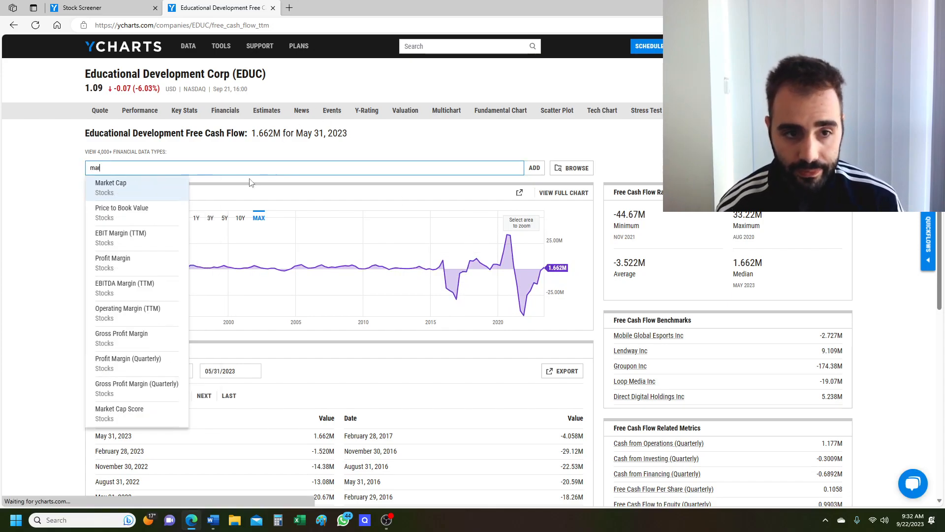
pyautogui.click(148, 178)
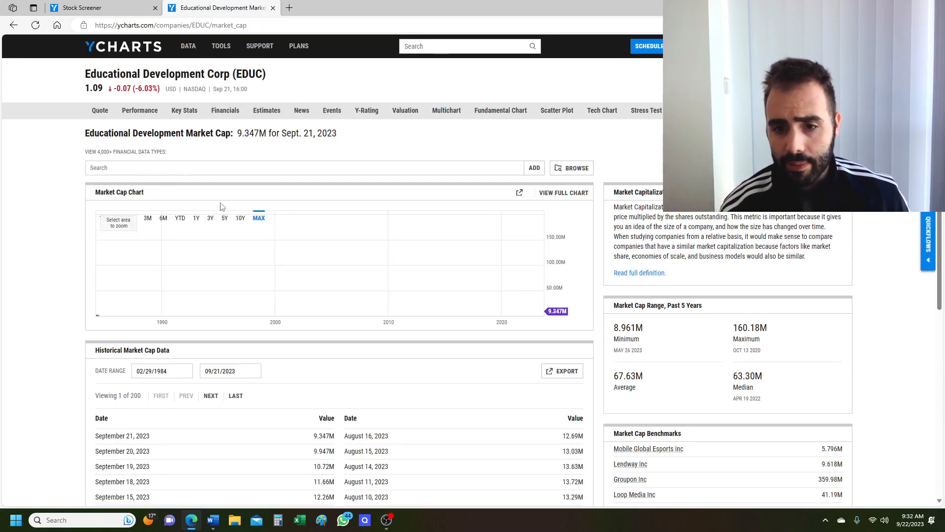
pyautogui.click(358, 168)
pyautogui.write('ev')
pyautogui.click(216, 238)
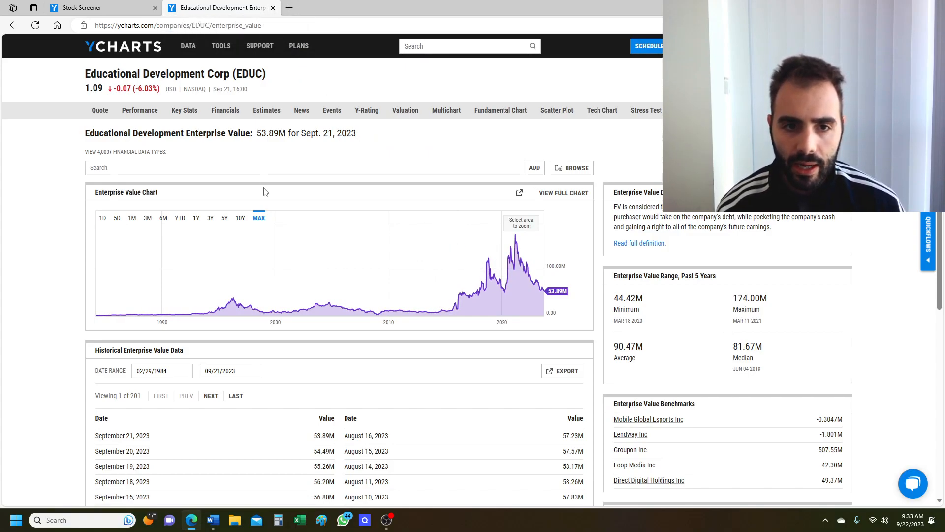
# Look up EDUC's Total Long Term Debt (Annual) history, and close the company page to return to the screener.
pyautogui.click(268, 162)
pyautogui.write('long t')
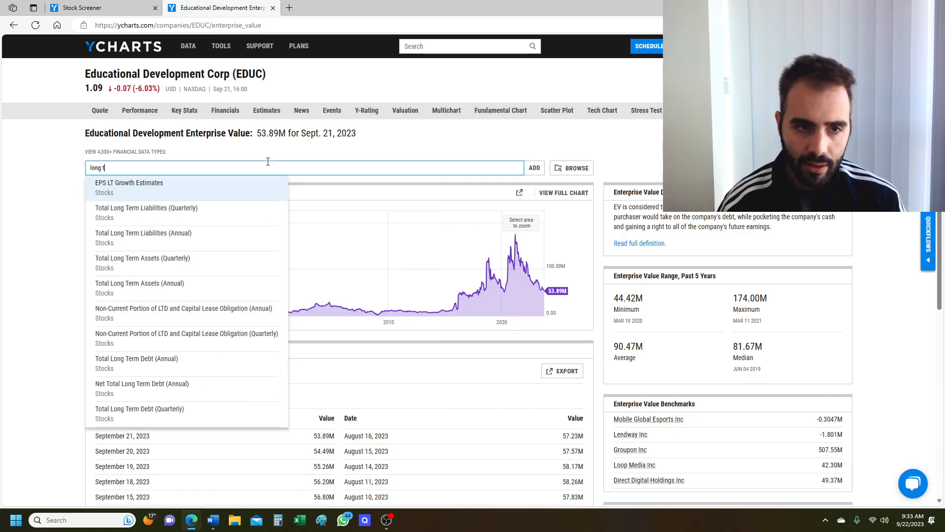
pyautogui.write('erm debt')
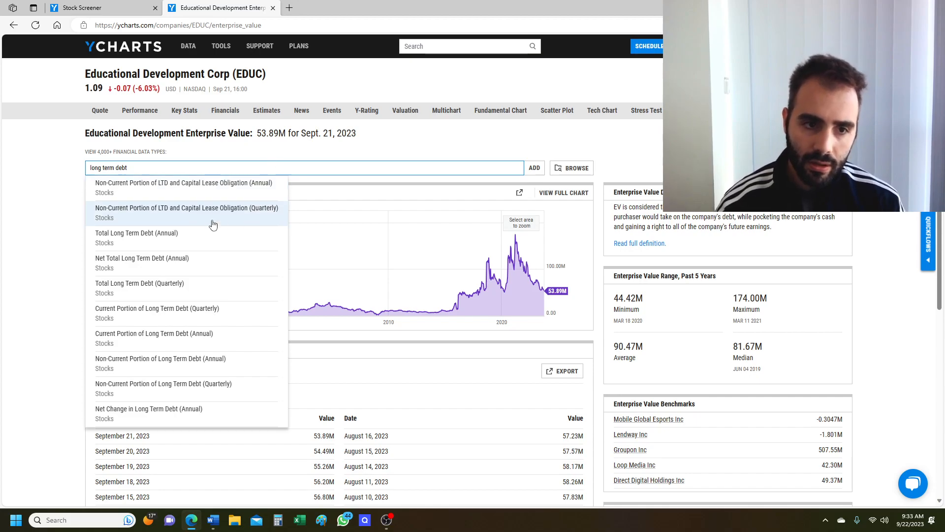
pyautogui.click(206, 242)
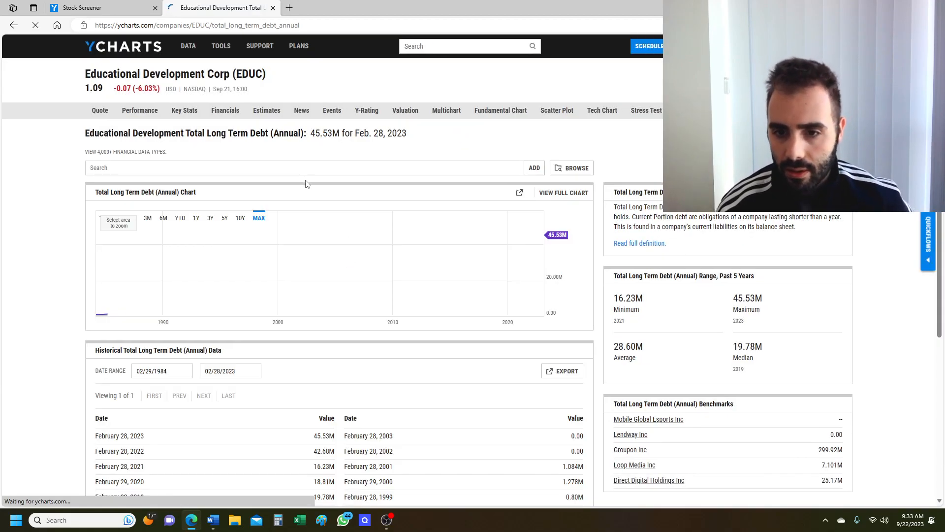
pyautogui.click(273, 8)
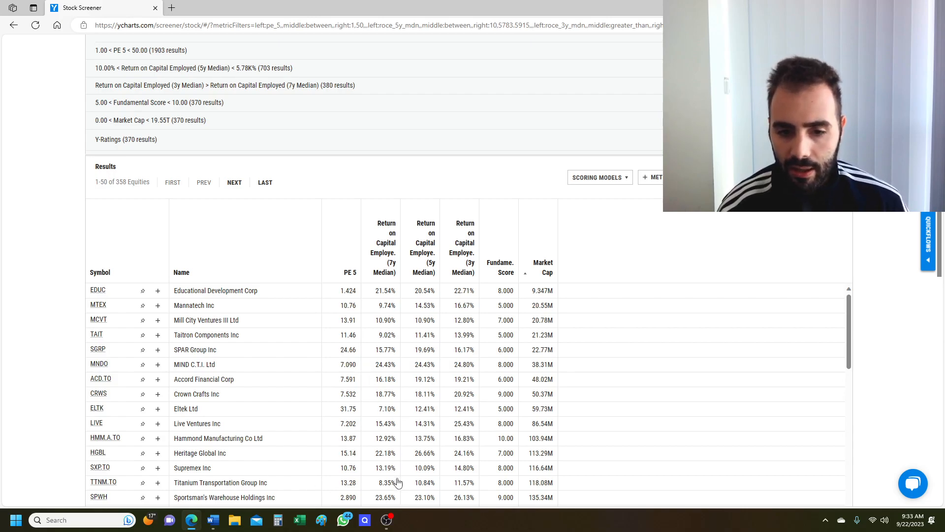
# Calculate 60 × 3 in the Calculator app and close it.
pyautogui.click(386, 519)
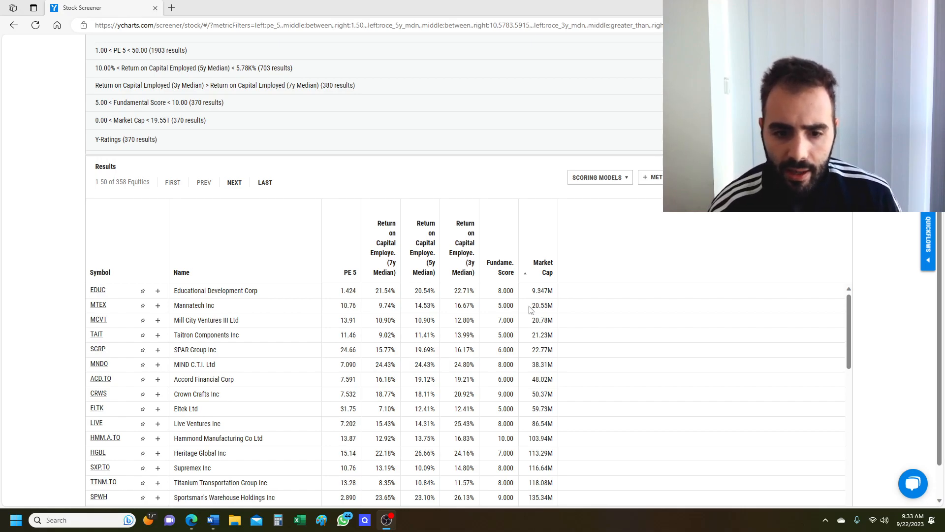
pyautogui.click(278, 520)
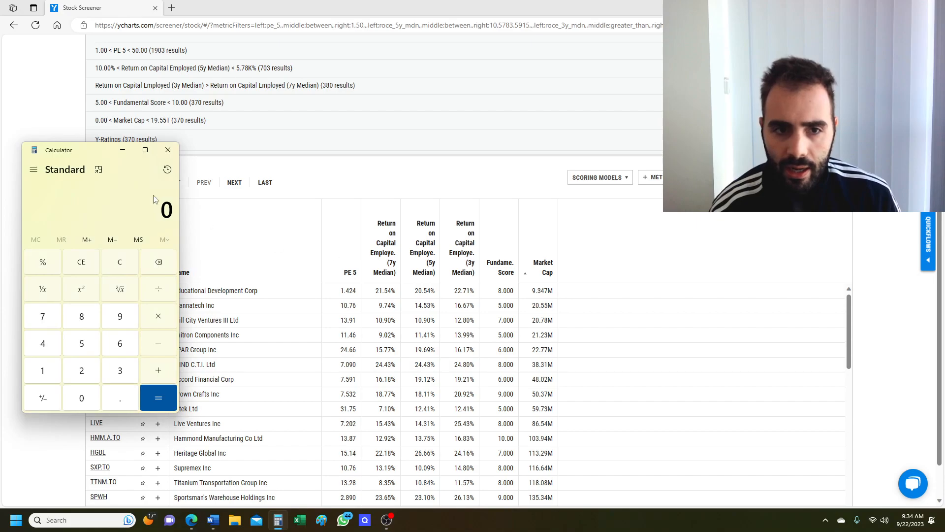
pyautogui.moveTo(59, 154); pyautogui.dragTo(230, 125)
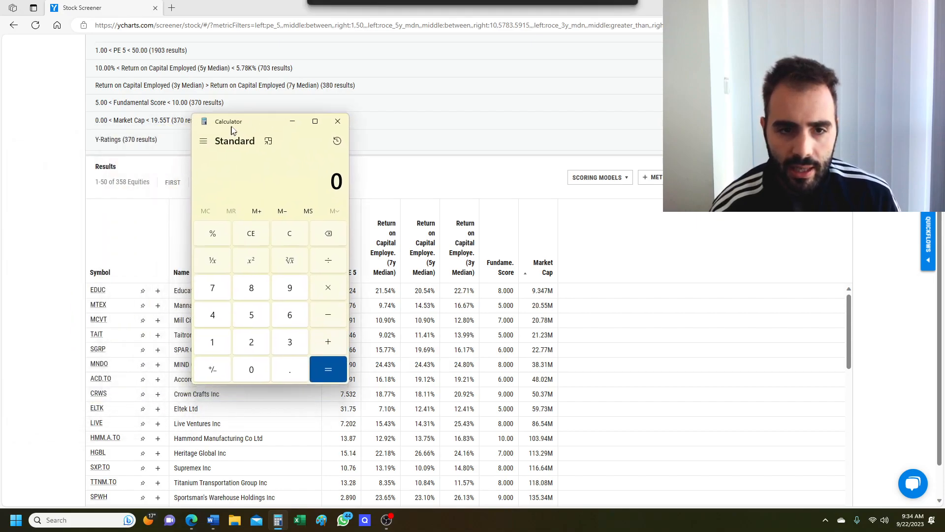
pyautogui.click(292, 319)
pyautogui.click(264, 369)
pyautogui.click(326, 293)
pyautogui.click(291, 343)
pyautogui.click(325, 365)
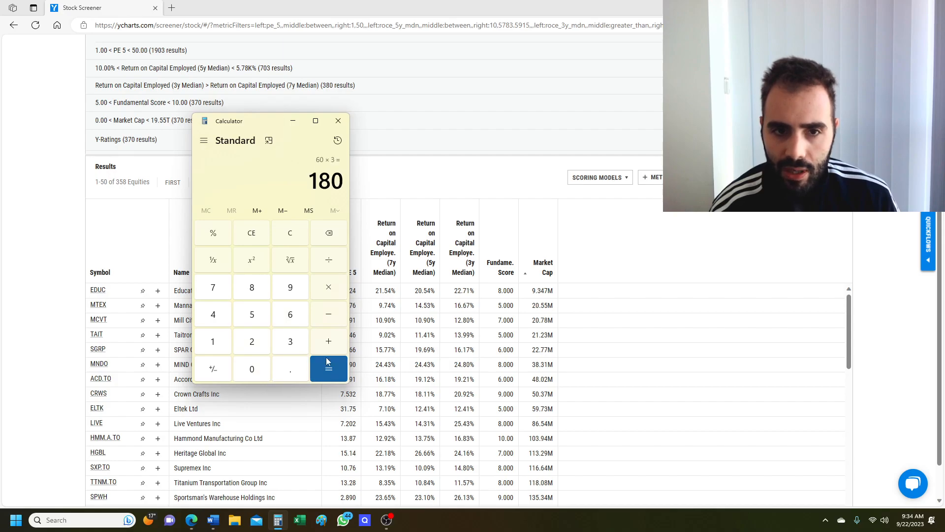
pyautogui.click(338, 122)
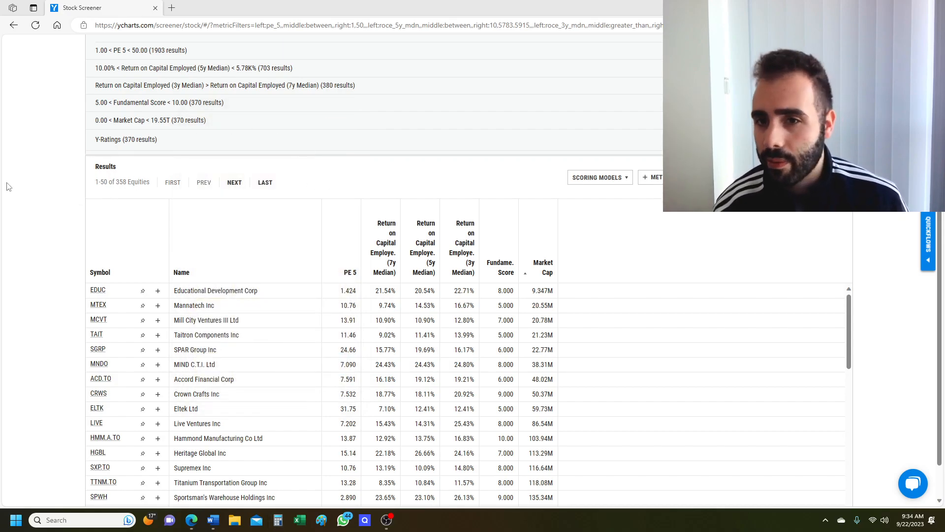